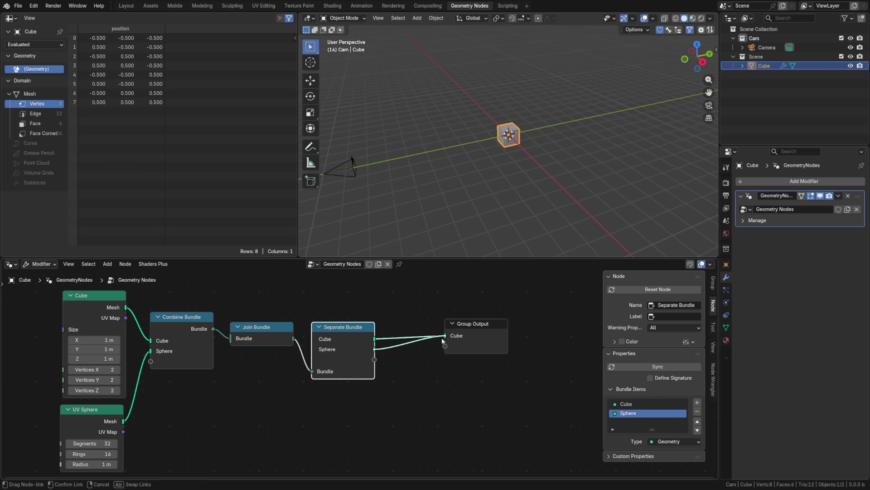
Step: Place the lightning arc's Start empty at about X -4.91 m, Y -0.19 m, Z 6.18 m
scroll(543, 191, "up", 5)
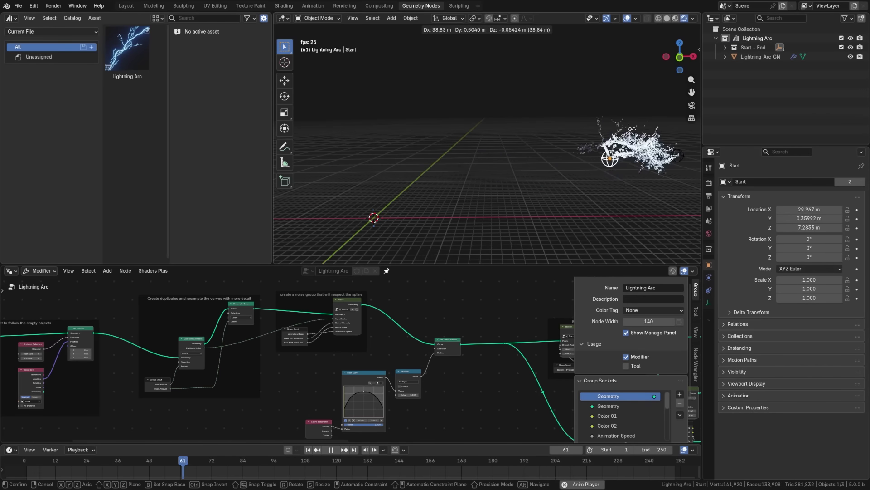
left_click(331, 170)
Step: Examine the geometry node trees of the lightning arc, closure, explosion and falling leaves setups
middle_click_drag(413, 378, 211, 343)
scroll(211, 342, "down", 5)
middle_click_drag(556, 368, 377, 347)
middle_click_drag(256, 309, 296, 355)
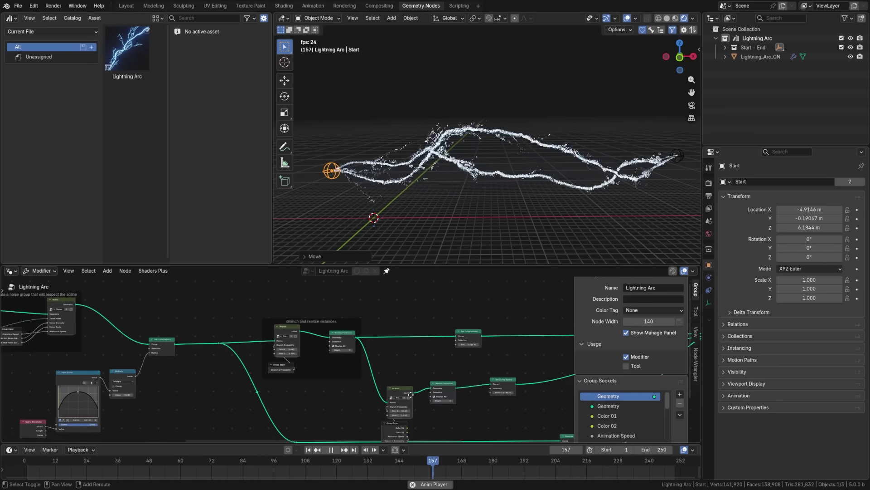
scroll(295, 355, "up", 6)
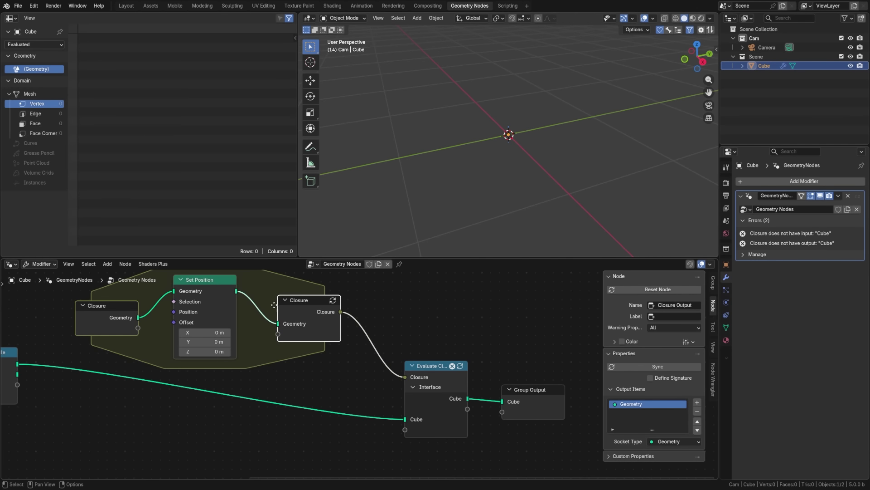
middle_click_drag(274, 305, 238, 324)
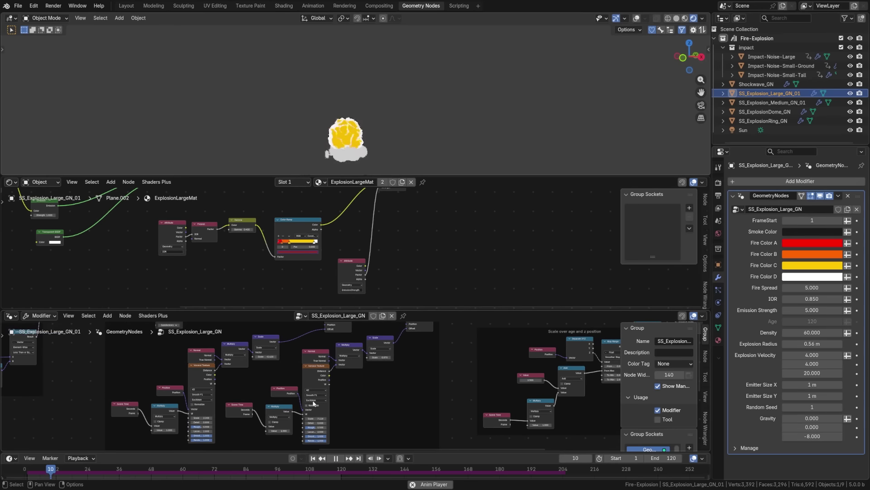
middle_click_drag(236, 376, 327, 410)
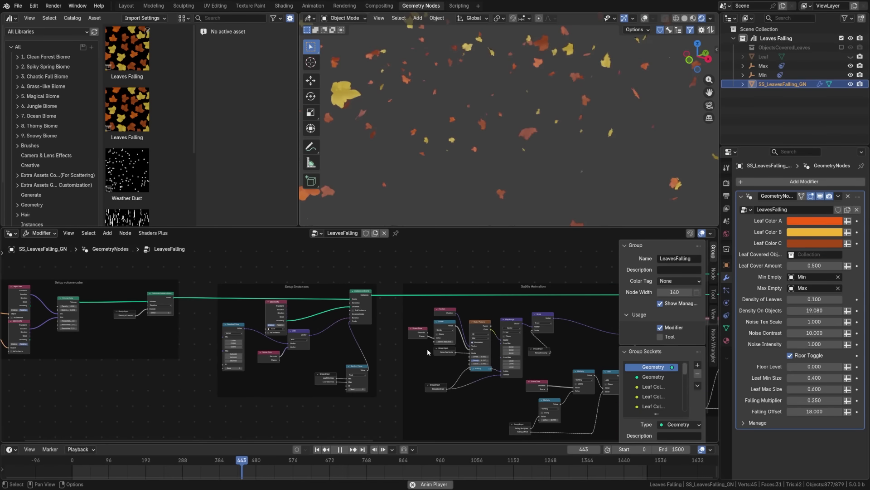
middle_click_drag(427, 349, 499, 345)
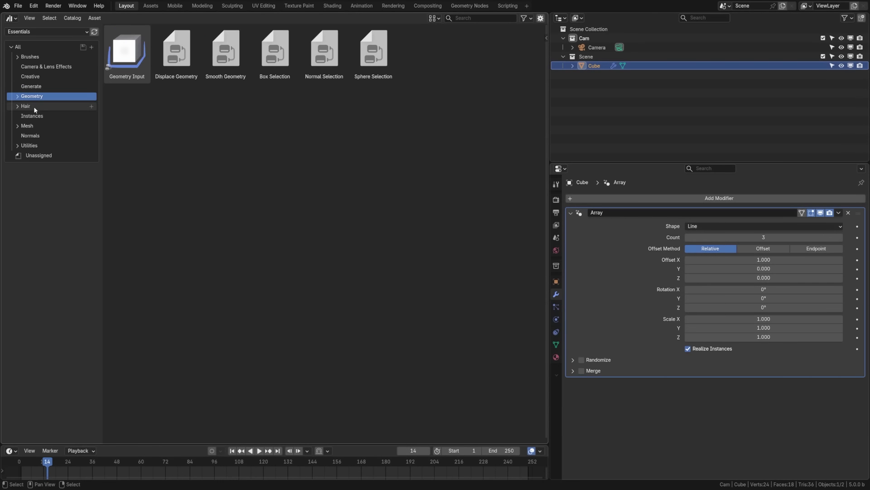
Step: Browse the Hair, Instances, Mesh, Normals and Utilities categories of the Essentials asset library
left_click(34, 109)
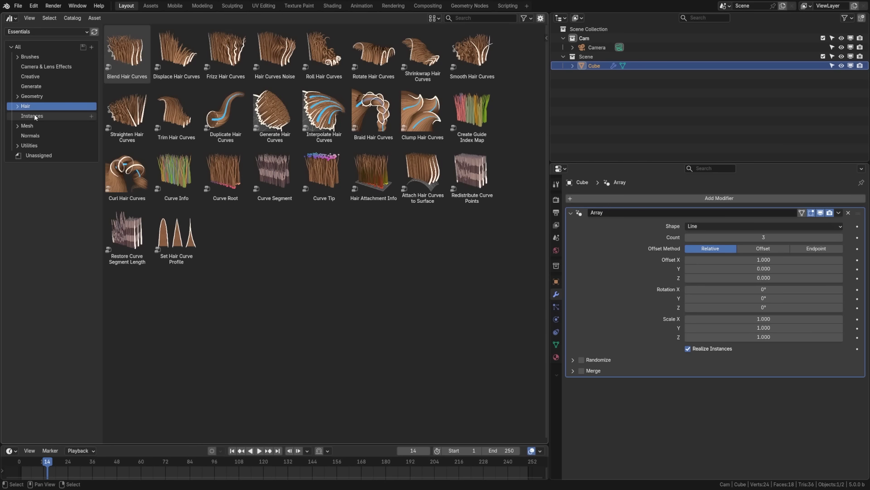
left_click(34, 115)
left_click(34, 125)
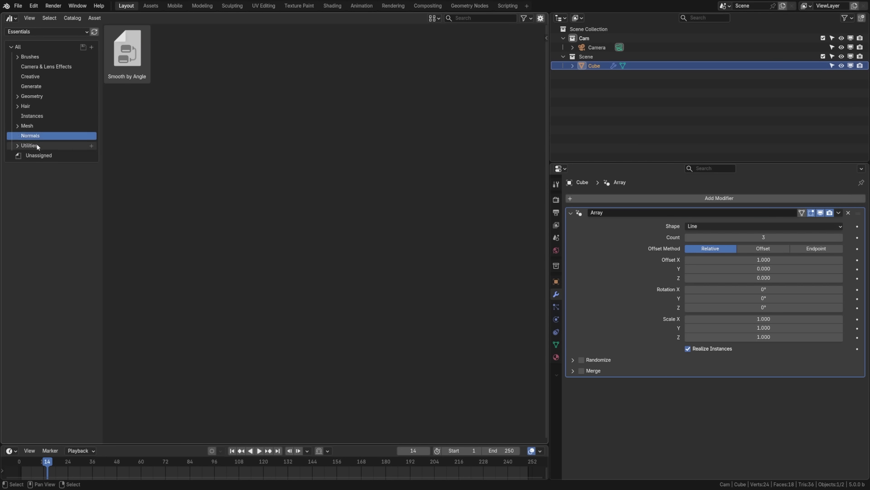
left_click(37, 146)
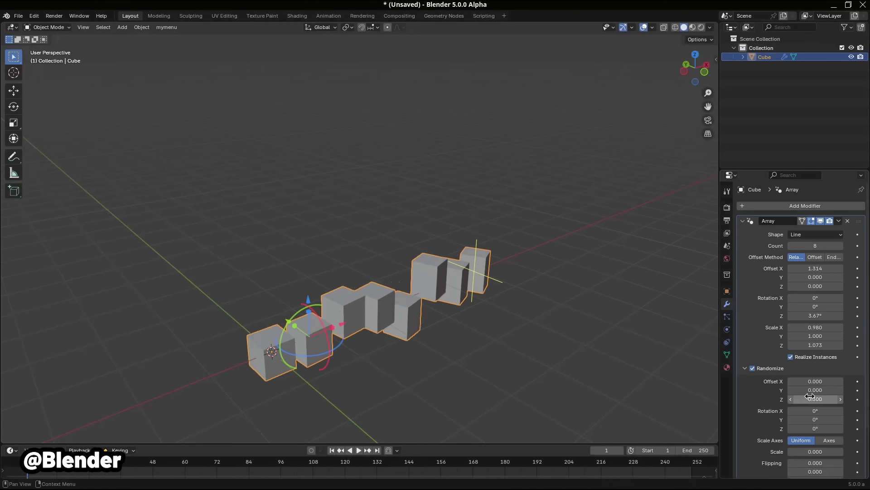
Step: Randomize the cube array with Z offset 0.300, Z rotation 3.37° and scale 0.256, and set its count to 10
scroll(810, 396, "down", 3)
left_click_drag(810, 396, 823, 396)
scroll(817, 260, "up", 3)
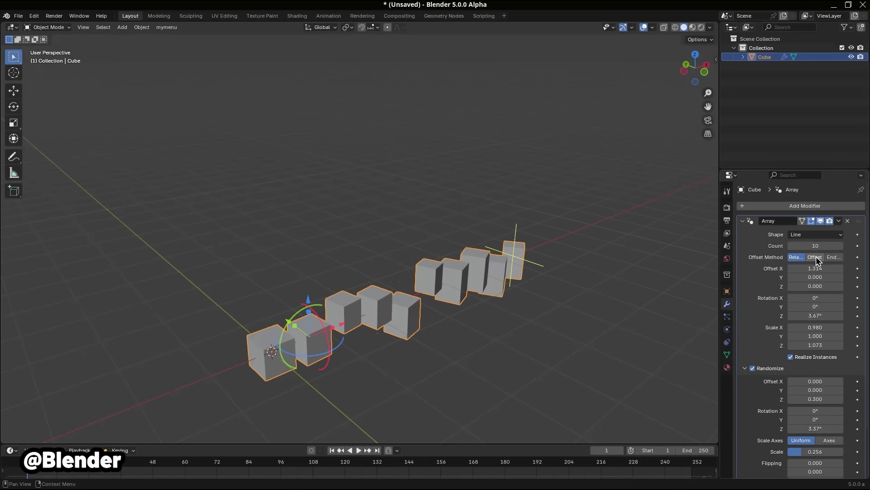
Step: Change the cube array's shape to Circle and raise its count to about 39
left_click(810, 260)
left_click_drag(258, 342, 195, 285)
middle_click_drag(268, 372, 283, 344)
left_click_drag(815, 257, 842, 257)
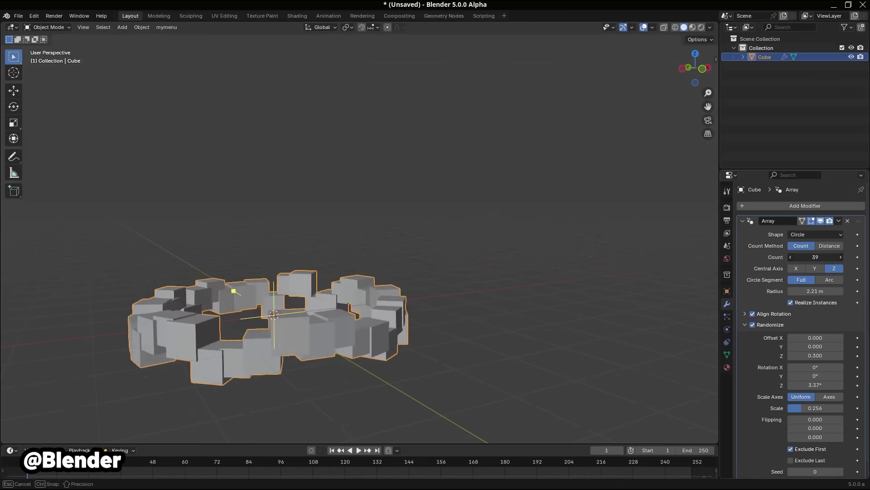
middle_click_drag(272, 253, 258, 290)
left_click_drag(254, 263, 233, 202)
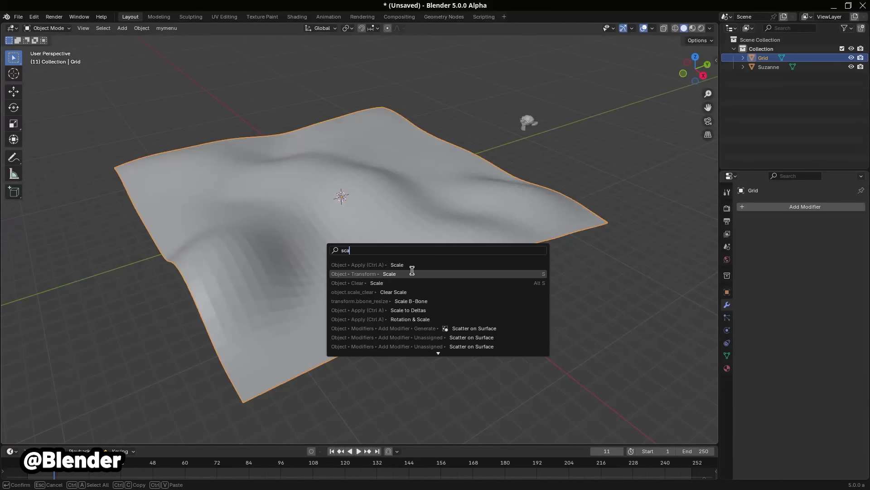
Step: Scatter Suzanne over the grid with a Scatter on Surface modifier at density 1.480, and switch the grid to Weight Paint mode
key("Return")
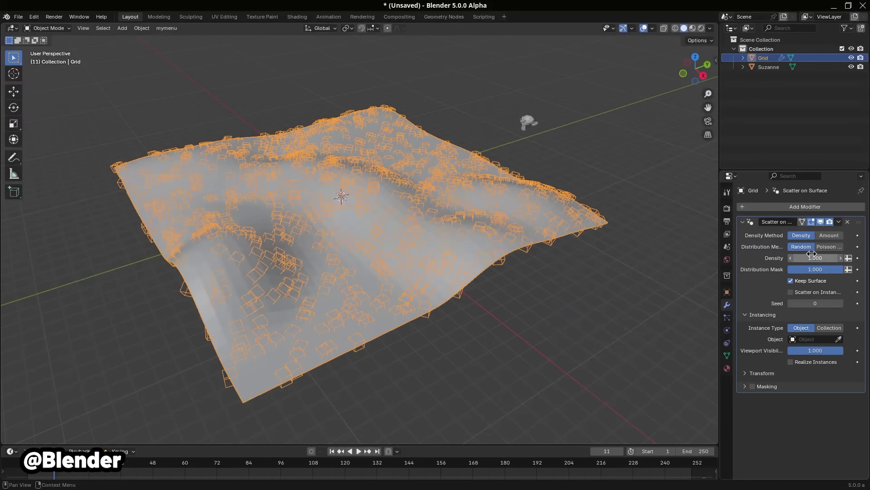
double_click(811, 246)
type("1")
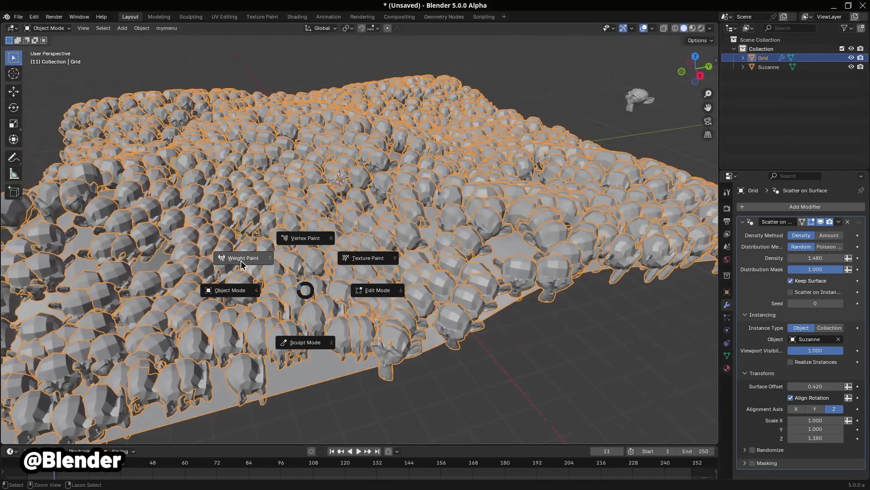
left_click(243, 257)
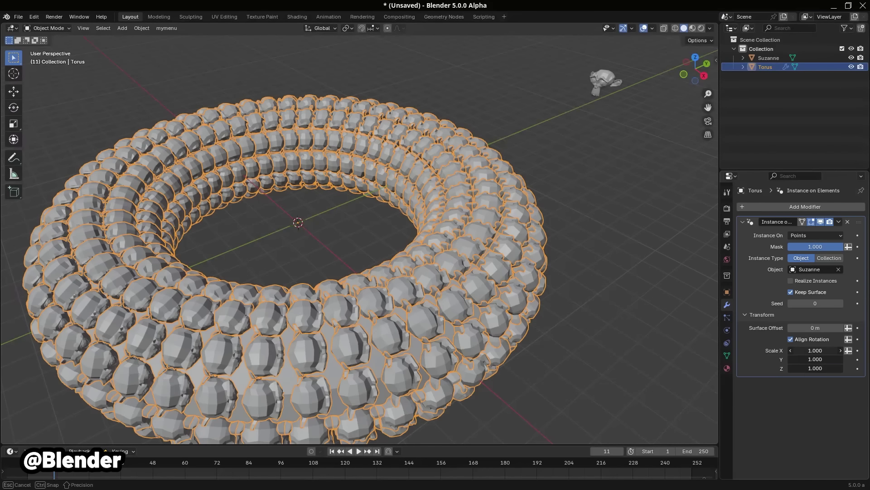
Step: Adjust the X scale of the Suzanne instances on the torus in the Instance on Elements modifier
left_click_drag(815, 350, 829, 350)
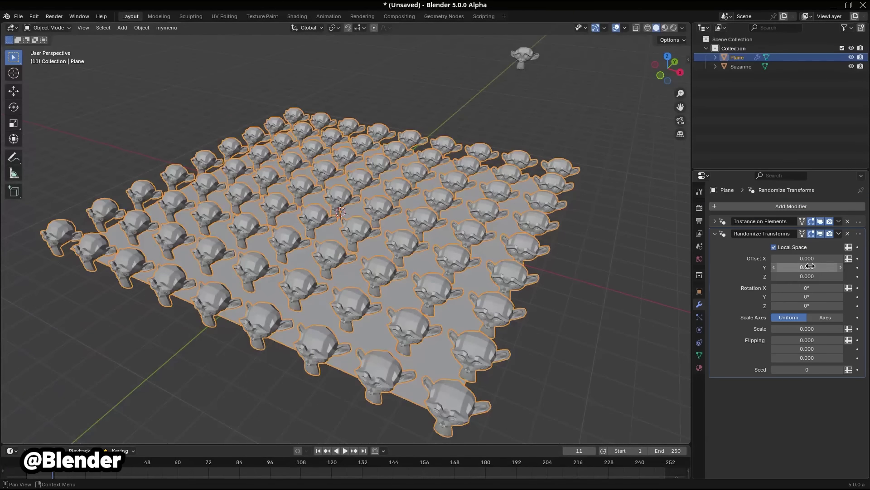
Step: Randomize the plane's instances with Z offset 0.630, Z rotation -34.2°, scale 0.389, X flipping 0.401, Y flipping 0.377 and seed 53
left_click_drag(809, 276, 829, 276)
left_click_drag(809, 306, 818, 348)
left_click_drag(807, 369, 834, 369)
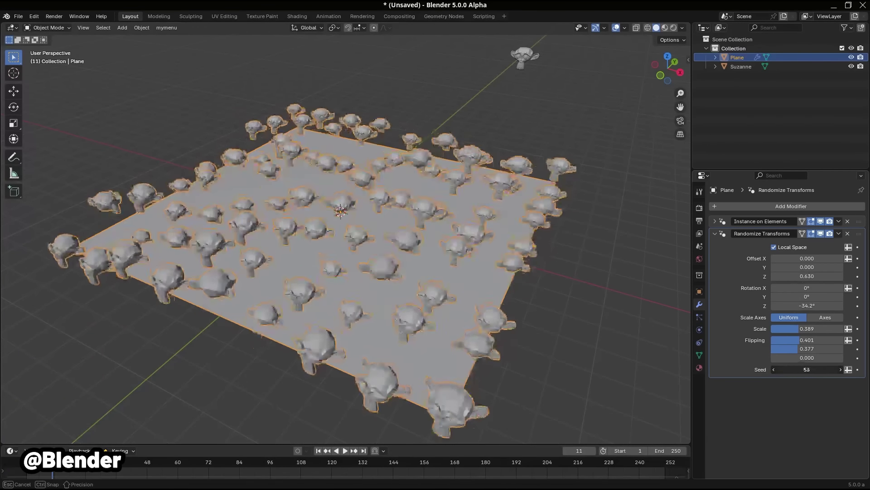
left_click_drag(803, 271, 816, 271)
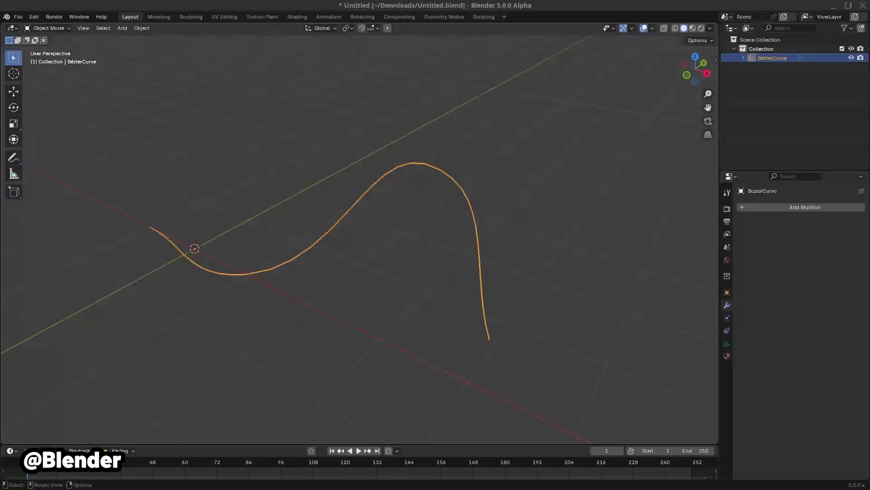
Step: Add a Curve to Tube modifier with scale 0.153 m to the Bézier curve and set its resample mode to Count
left_click(805, 207)
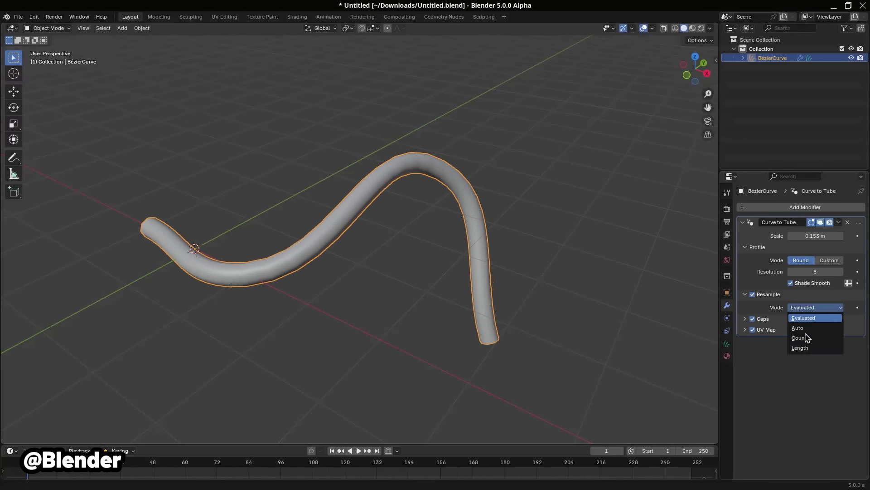
left_click(806, 337)
left_click_drag(816, 318, 807, 318)
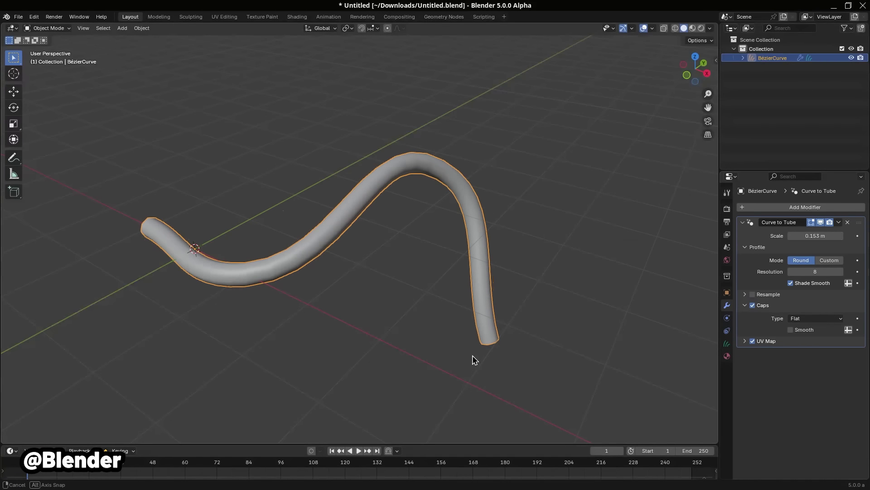
Step: Turn off resampling and toggle the end caps of the Bézier tube
middle_click_drag(474, 360, 810, 317)
left_click(752, 306)
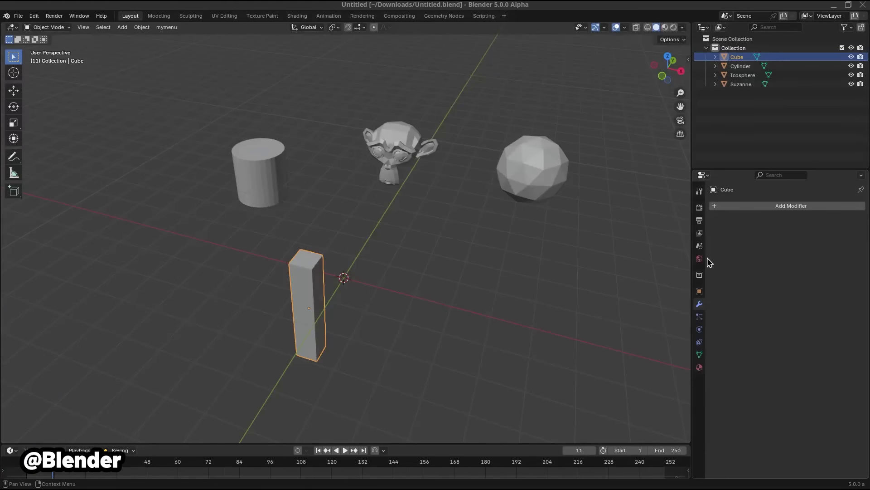
Step: Add a Geometry Input modifier to the cube with the cylinder as its input object
left_click(765, 206)
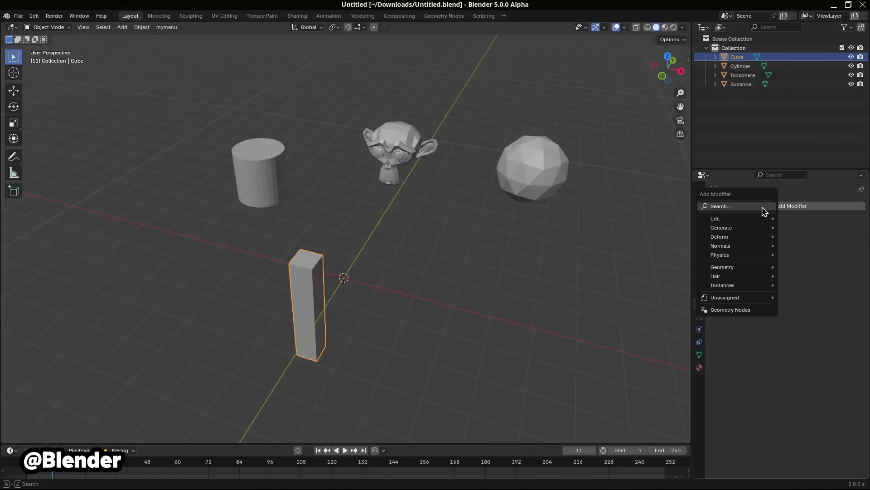
type("geometry")
key("Return")
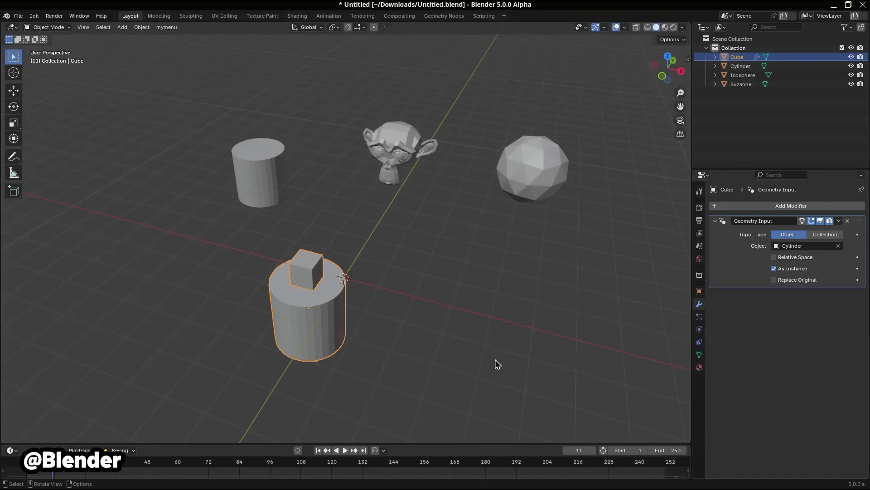
Step: Replace the cube's original geometry and add an Array modifier with a relative X offset of 1.130
type("array")
key("Return")
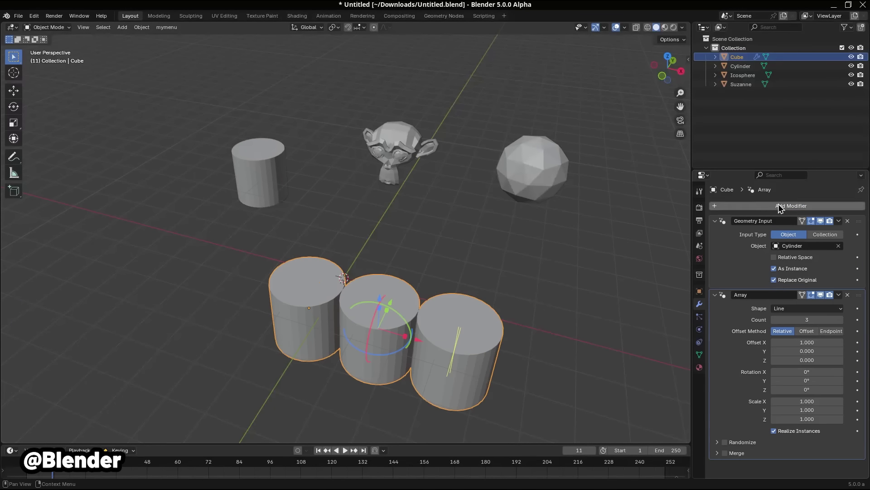
left_click_drag(420, 341, 430, 352)
Step: Swap the Geometry Input object from the cylinder to Suzanne, and from Suzanne to the icosphere
left_click(839, 247)
left_click(839, 246)
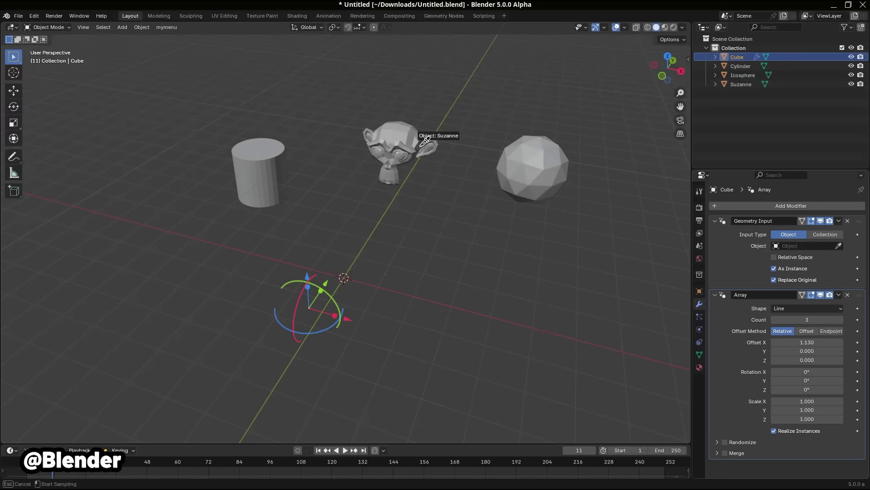
left_click(418, 146)
left_click(550, 171)
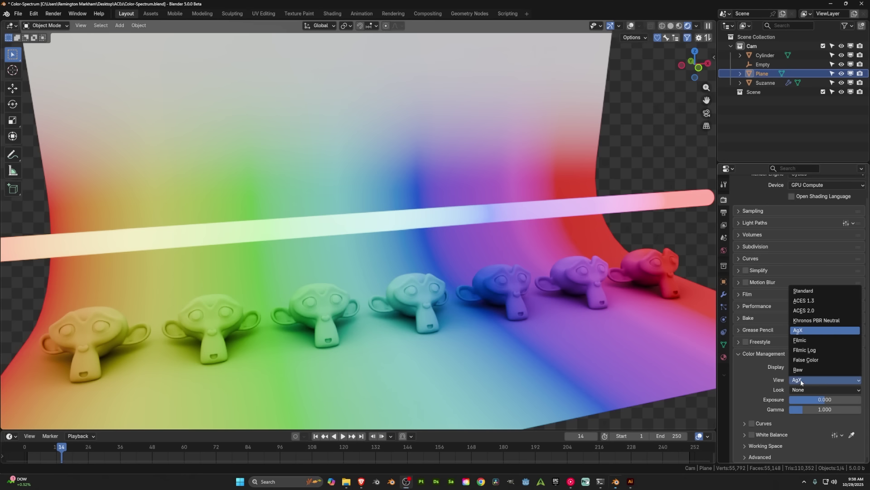
Step: Set the color management view transform of the color spectrum scene to ACES 2.0
left_click(811, 311)
scroll(540, 328, "down", 3)
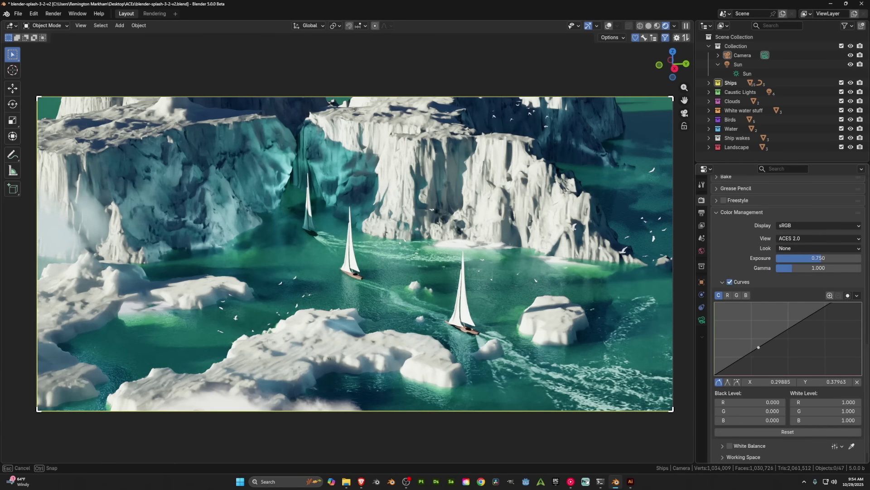
Step: Adjust the control point on the combined color management curve of the sailing ships scene
left_click_drag(759, 347, 790, 330)
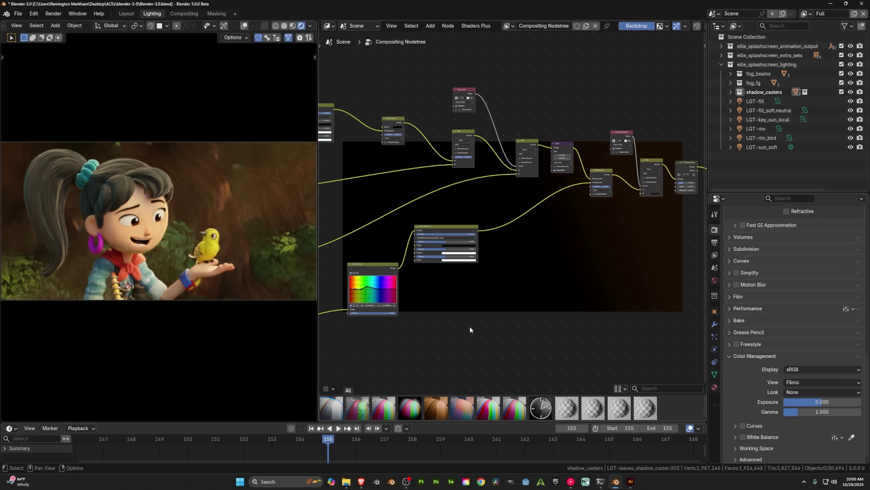
scroll(436, 331, "up", 3)
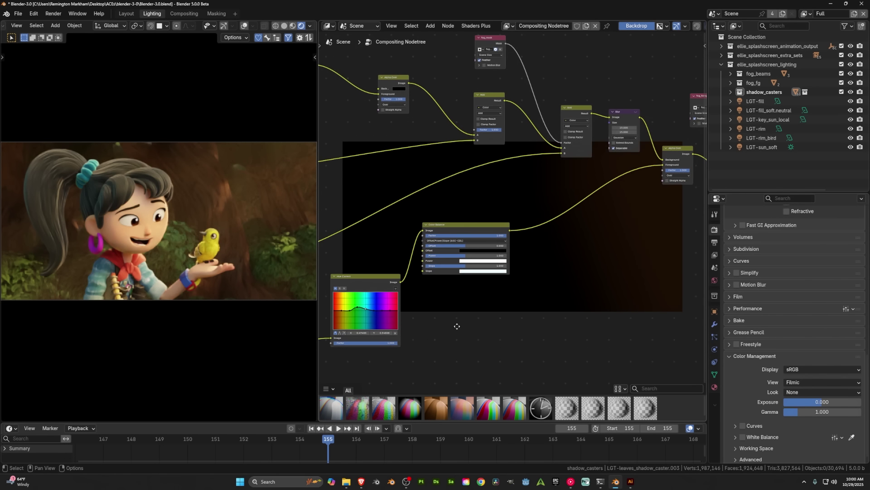
middle_click_drag(457, 330, 546, 325)
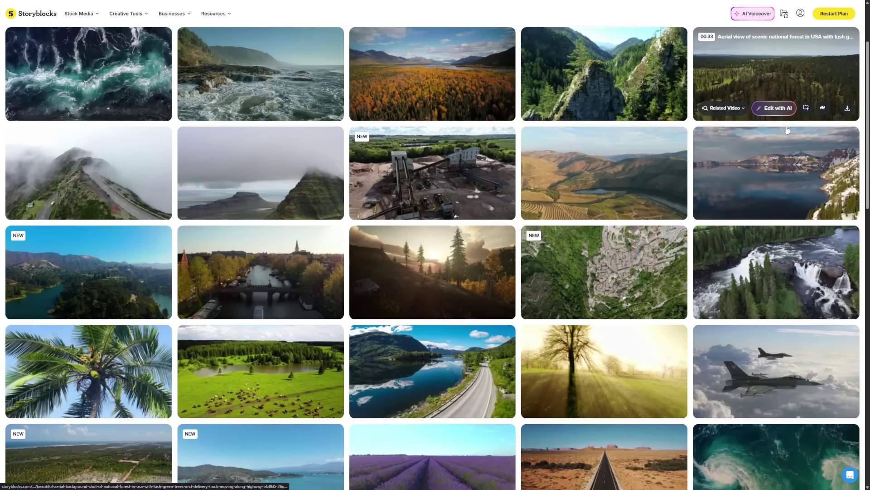
Step: Browse Storyblocks and download the clip "The Cloud Of Particles On The Black Background Slow Motion" as HDMOV (prores)
scroll(787, 131, "down", 2)
scroll(787, 130, "down", 6)
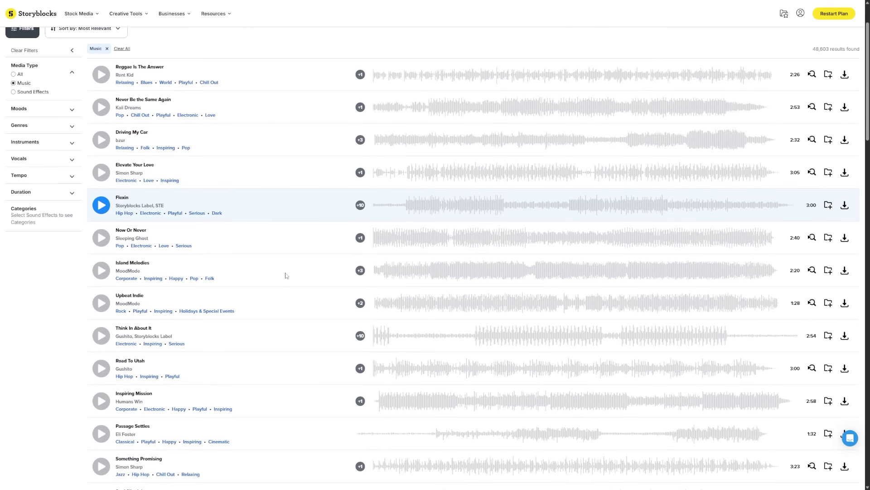
scroll(286, 276, "down", 2)
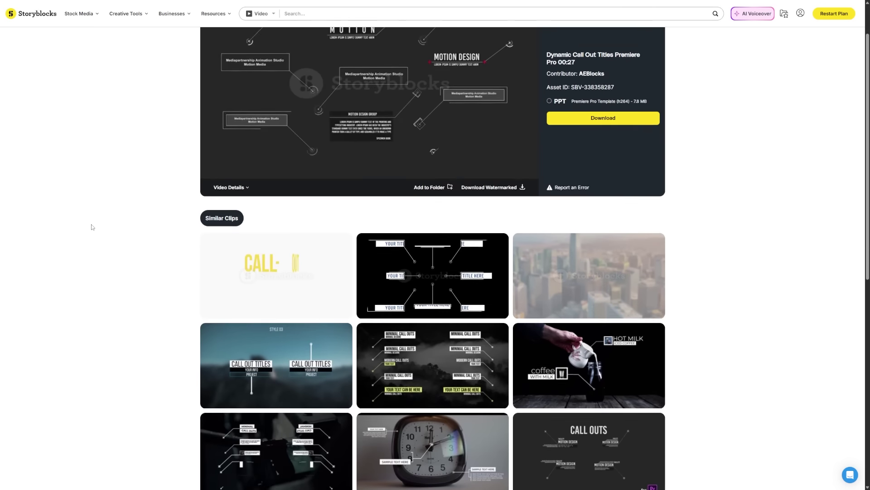
scroll(175, 261, "down", 2)
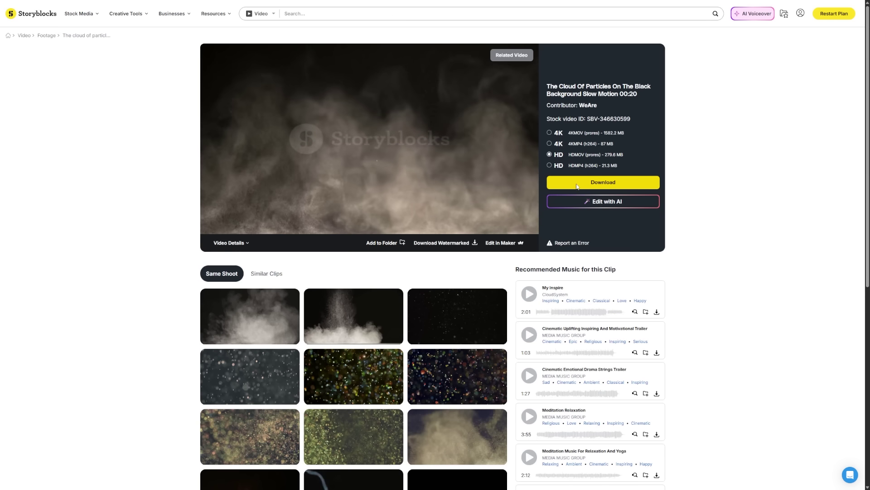
left_click(577, 184)
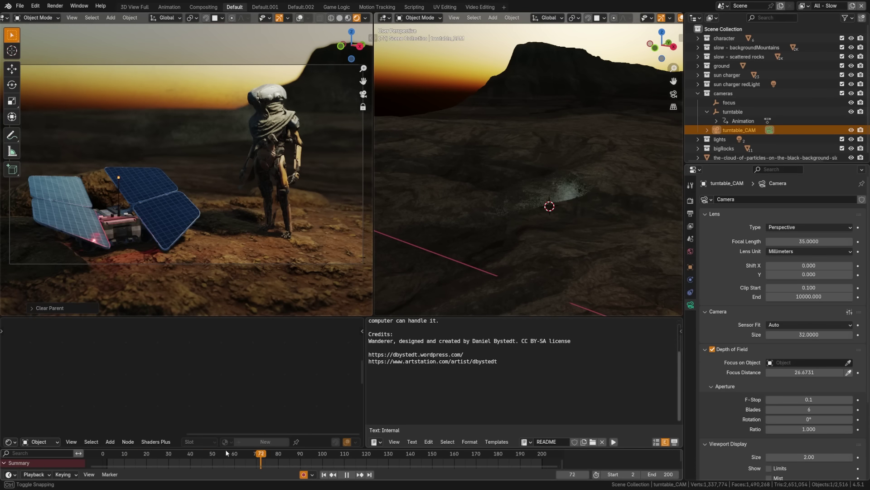
Step: Switch to Blender and select the particle cloud video plane in the desert scene
left_click(536, 213)
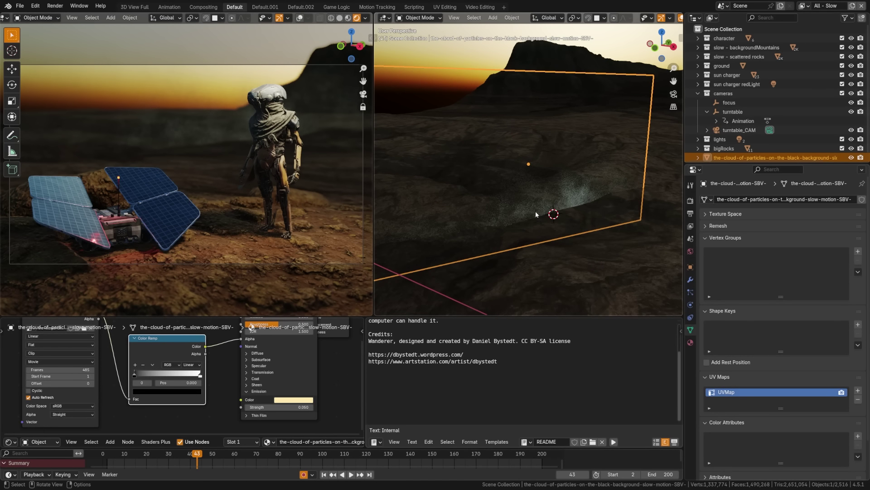
Step: Isolate the particle cloud plane in local view and examine it up close
key("KP_Divide")
scroll(535, 211, "up", 5)
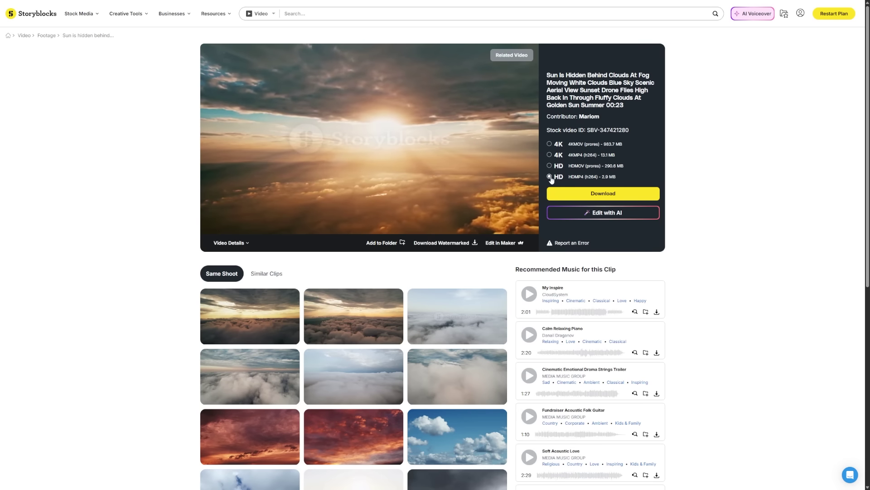
Step: Switch to Storyblocks and download the "Sun Is Hidden Behind Clouds" clip as HDMP4 (h264)
left_click(590, 198)
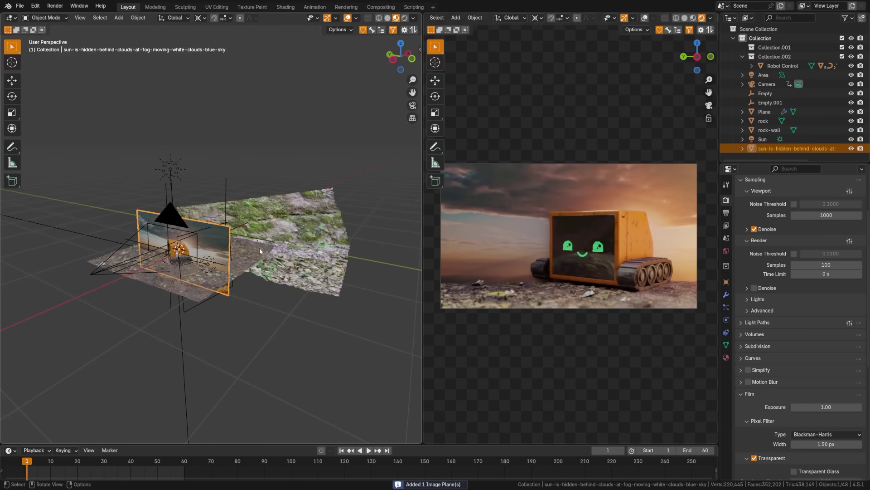
Step: Switch to Blender, move the sunset cloud plane back behind the rock wall, and scale it up as the robot's backdrop
middle_click_drag(261, 251, 156, 319)
left_click(12, 81)
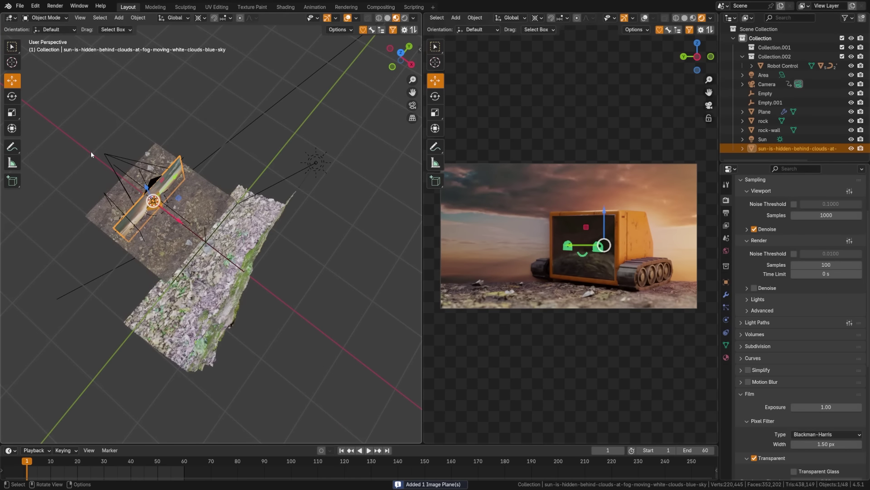
left_click_drag(180, 221, 313, 280)
middle_click_drag(314, 276, 379, 265)
key("period")
key("s")
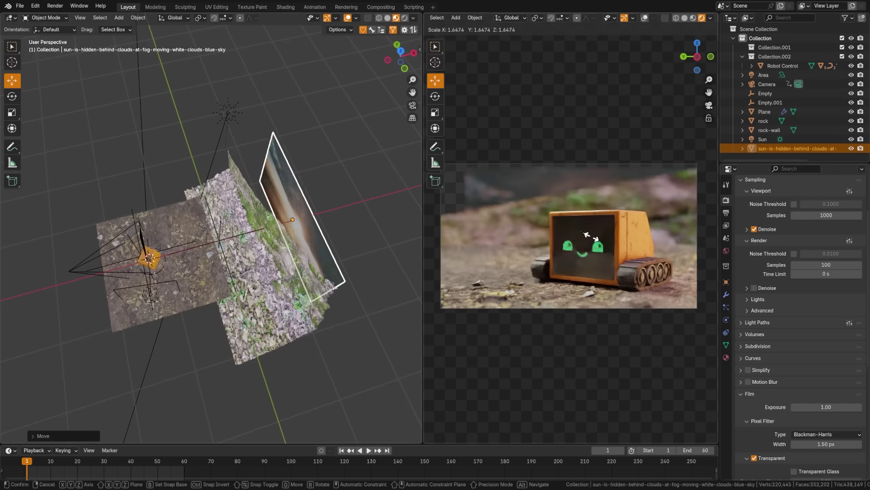
left_click(572, 213)
key("g")
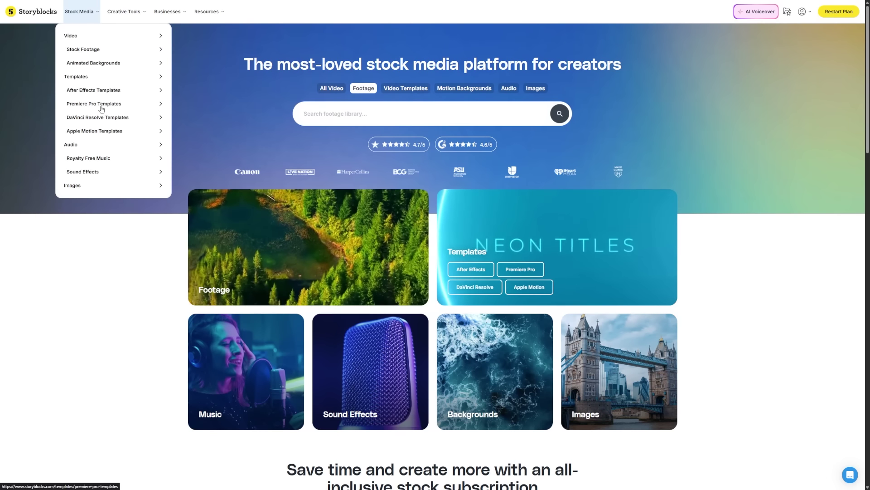
Step: Switch to Storyblocks and browse its Premiere Pro templates
left_click(101, 107)
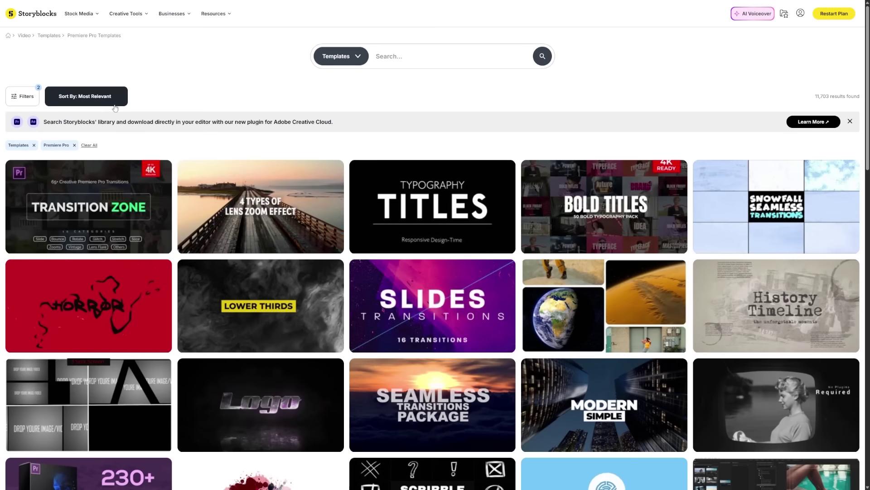
scroll(309, 225, "down", 2)
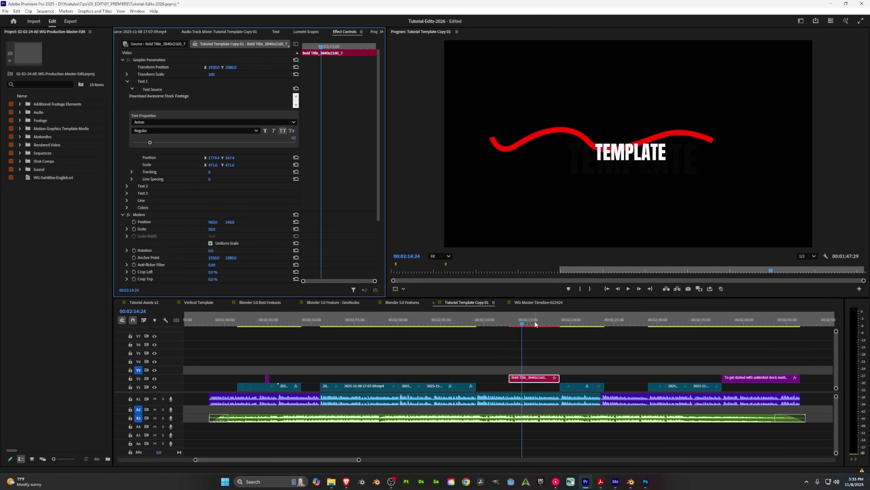
Step: Switch to Premiere Pro and place the epic-and-emotion music on track A1 at the start of the Watermelon-Girl-Compressed sequence
left_click(535, 349)
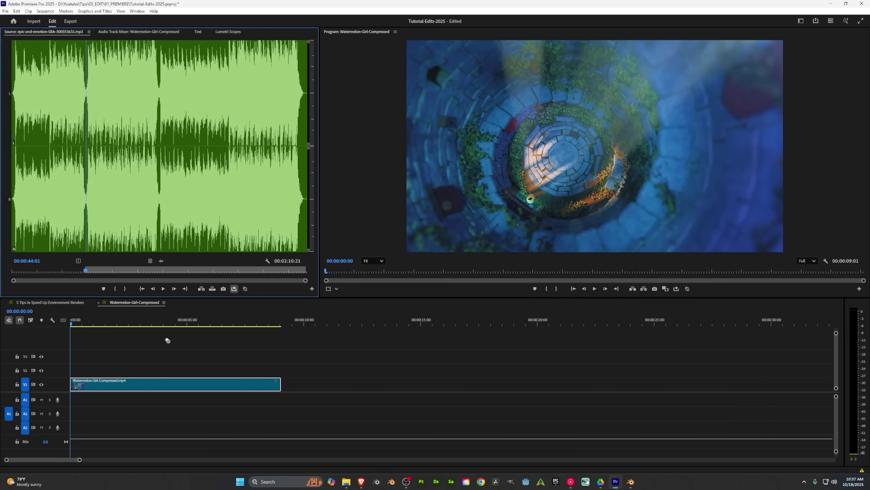
left_click_drag(165, 340, 69, 399)
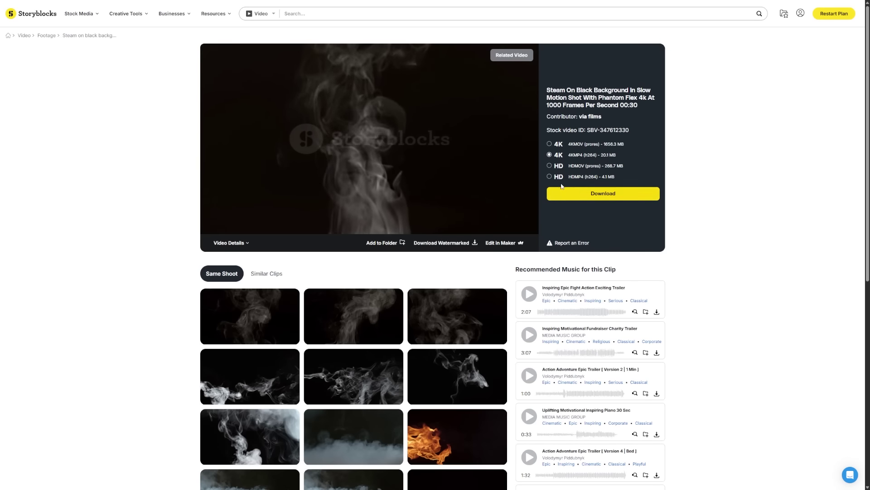
Step: Switch to Storyblocks and choose the HDMP4 (h264) format for the "Steam On Black Background" clip
left_click(550, 176)
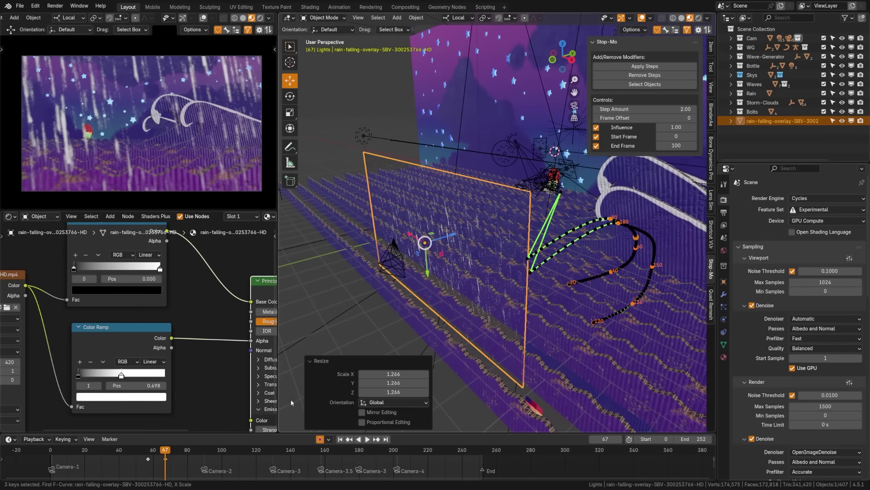
Step: Switch to Blender and play the stormy wave animation with the rain overlay plane
key("space")
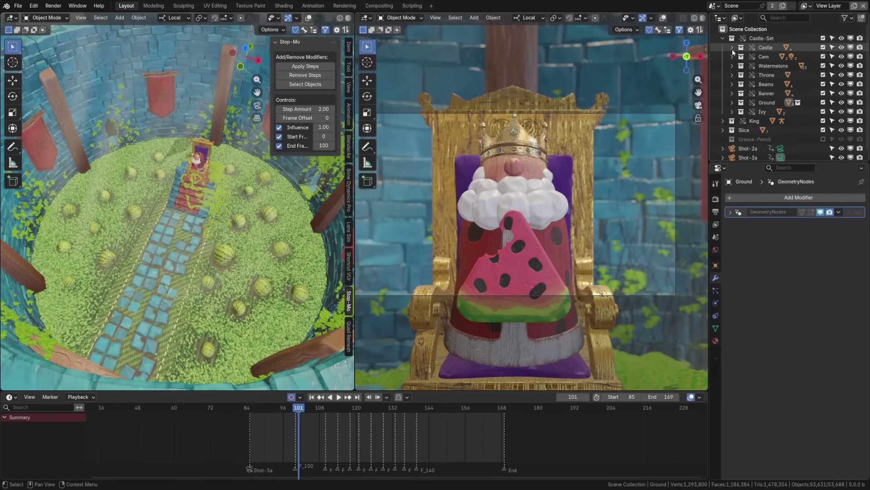
Step: Expand the Castle collection of the Castle-Set to list its objects, and open the file commands
left_click(732, 48)
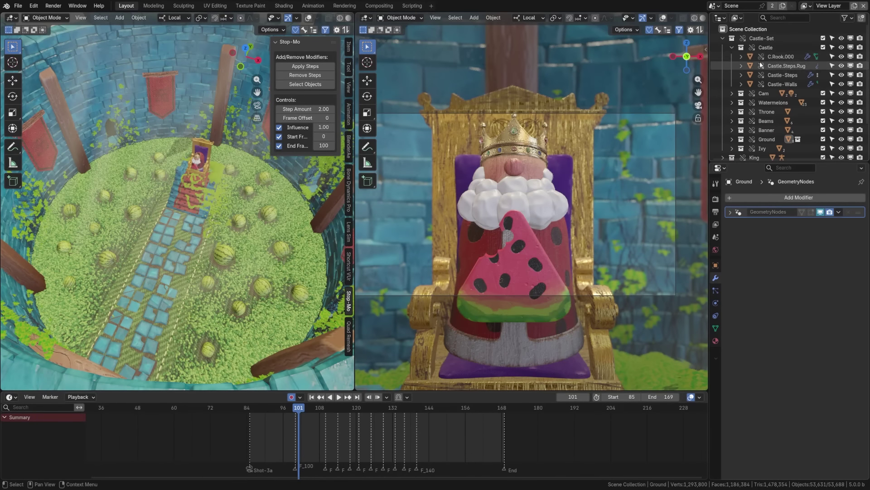
left_click(19, 6)
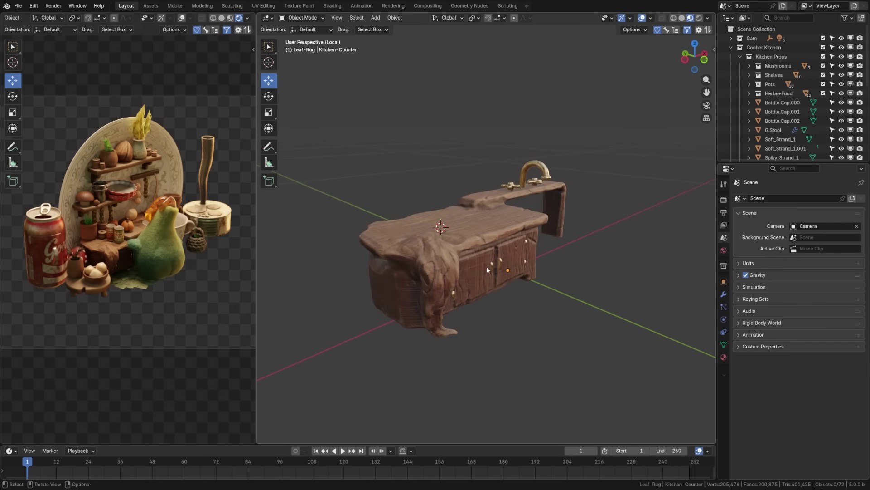
Step: Select the kitchen counter and examine its carved wood and faucet up close
left_click(487, 270)
scroll(456, 283, "up", 4)
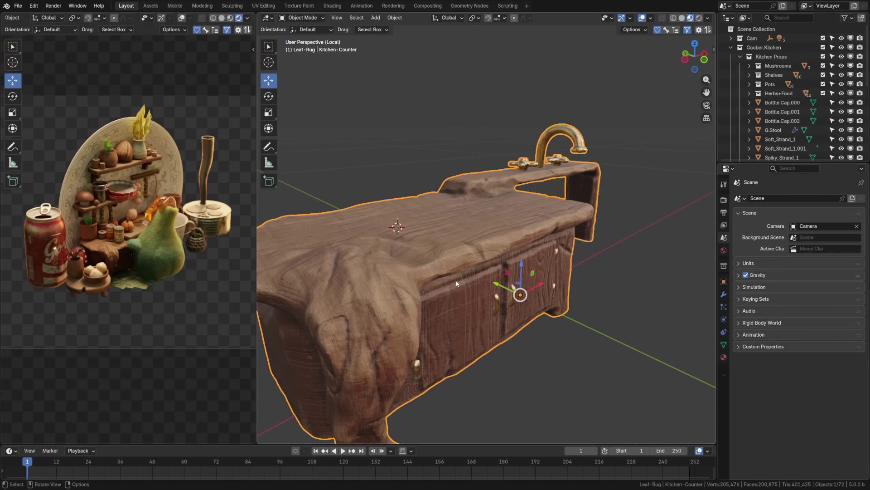
left_click(572, 275)
middle_click_drag(572, 274, 457, 261)
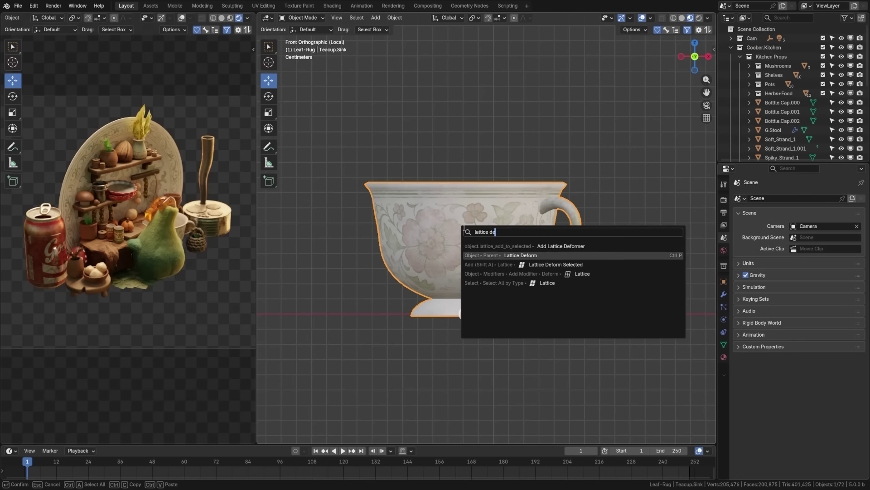
Step: Add a lattice deformer fitted to the teacup sink with a resolution of 3 in U, V and W
left_click(467, 246)
middle_click_drag(467, 246, 360, 410)
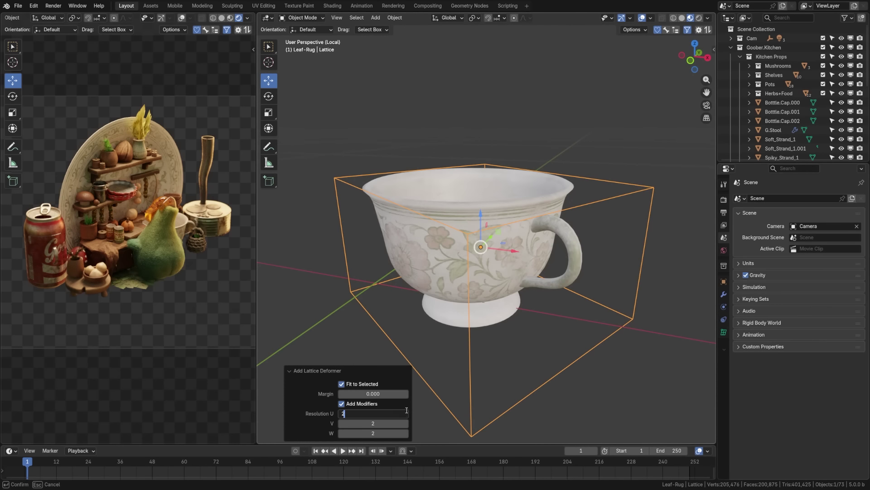
type("3")
key("Tab")
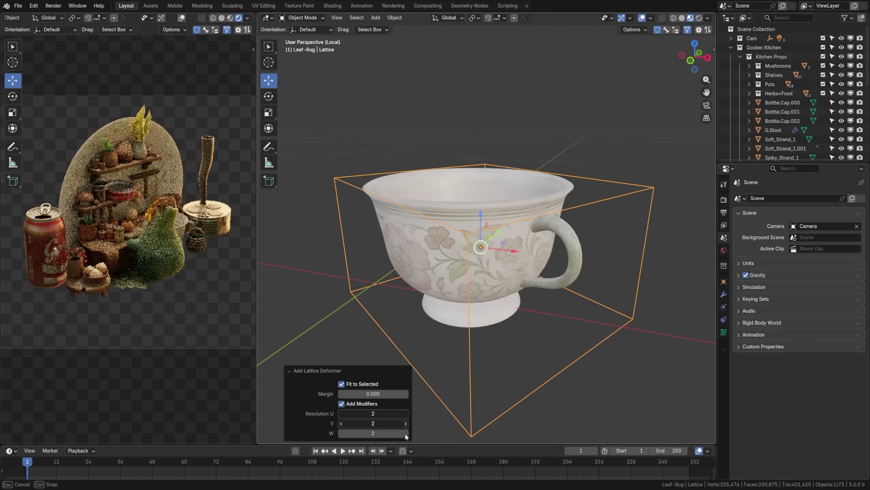
type("3")
key("Tab")
type("3")
Step: Move an upper lattice point of the teacup about -0.025 m in X and 0.020 m in Z with proportional editing, and deselect it
scroll(407, 317, "down", 3)
key("Tab")
left_click_drag(432, 183, 448, 187)
left_click(448, 187)
key("KP_1")
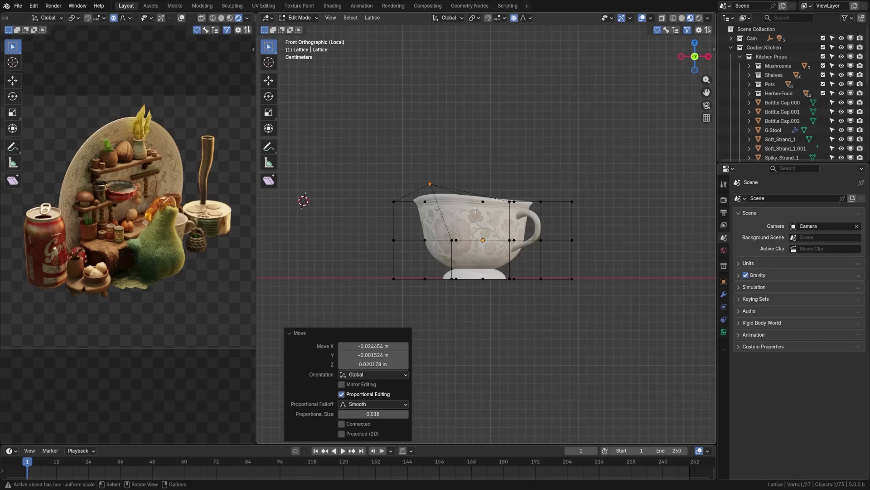
key("alt+a")
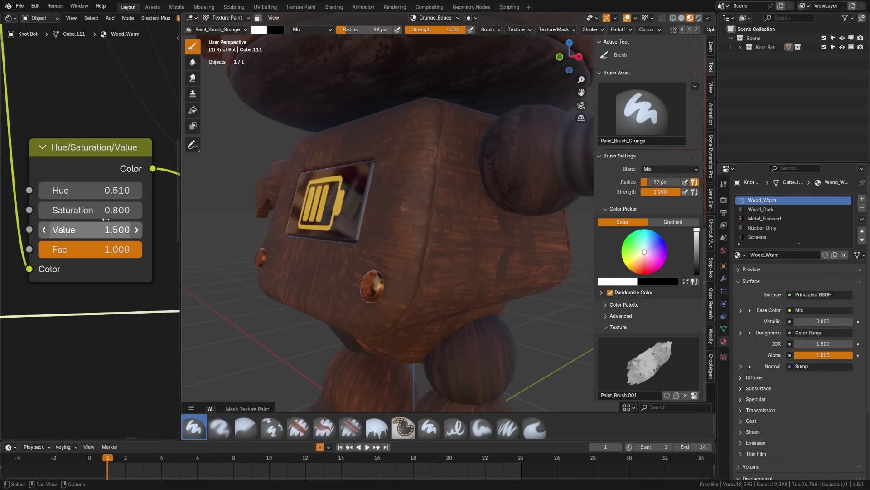
Step: Set Saturation to 0.5 and Hue to 0.525 on the Wood_Warm material's Hue/Saturation/Value node, and inspect the robot's wood
left_click(106, 210)
type("0.5")
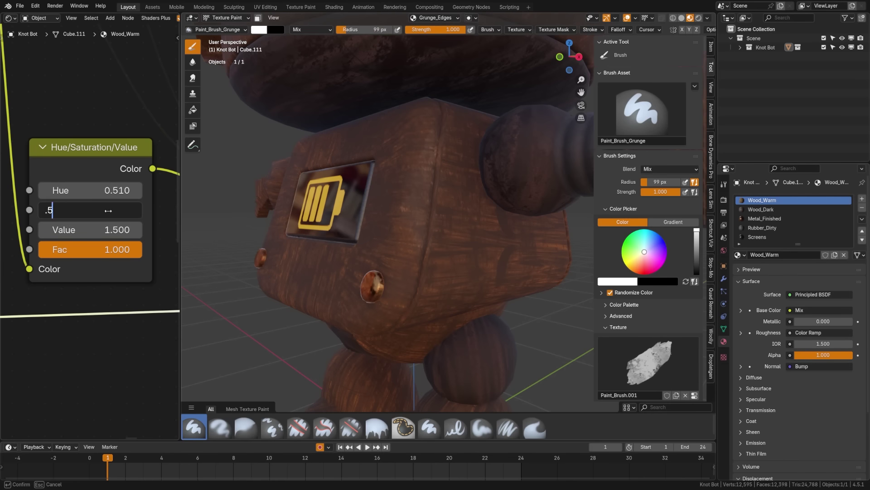
key("Return")
left_click(106, 190)
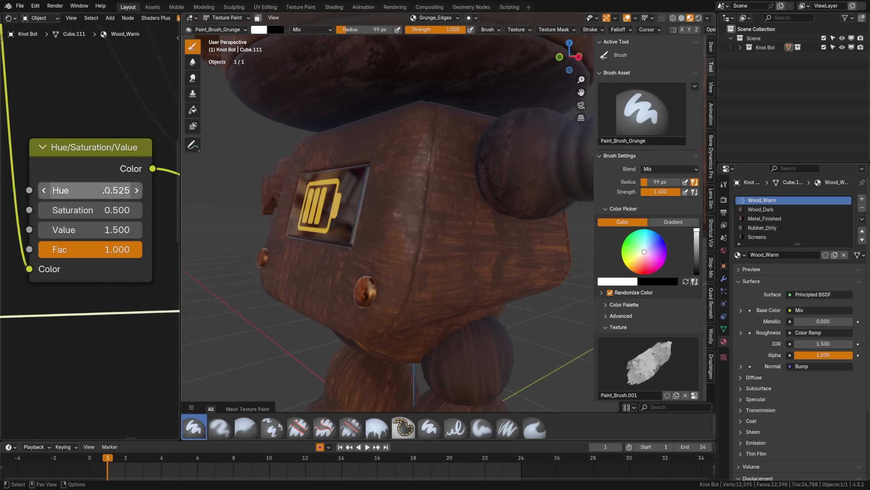
mouse_move(408, 254)
middle_mouse_down()
mouse_move(424, 247)
mouse_move(423, 228)
mouse_move(472, 150)
mouse_move(473, 181)
middle_mouse_up()
middle_click_drag(347, 191, 553, 165)
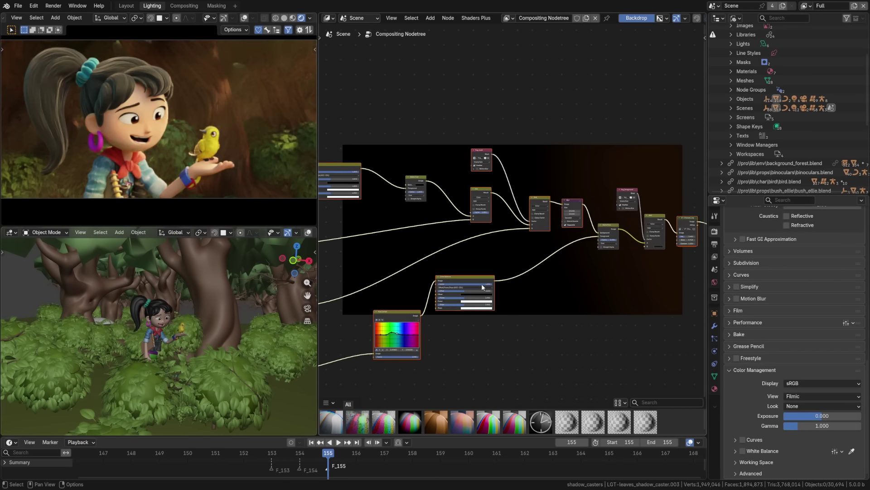
Step: Examine the final nodes of the forest scene's compositing tree and expand the file's Node Groups
scroll(481, 284, "up", 5)
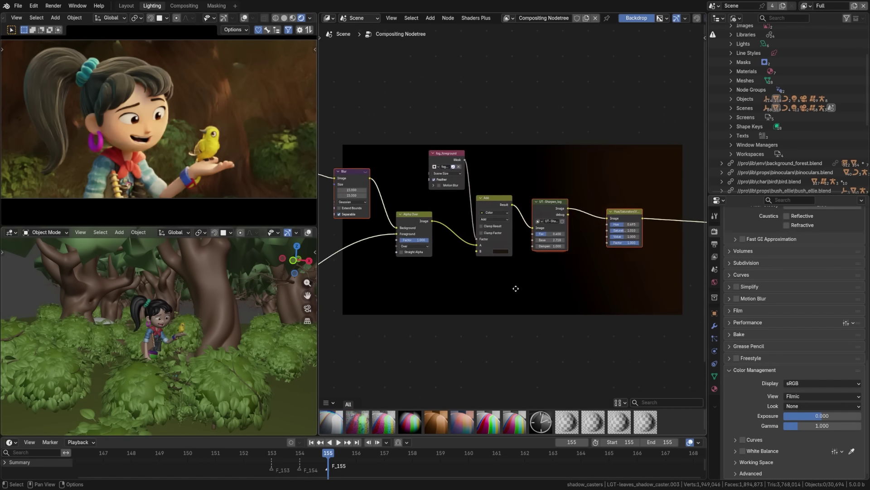
left_click(732, 88)
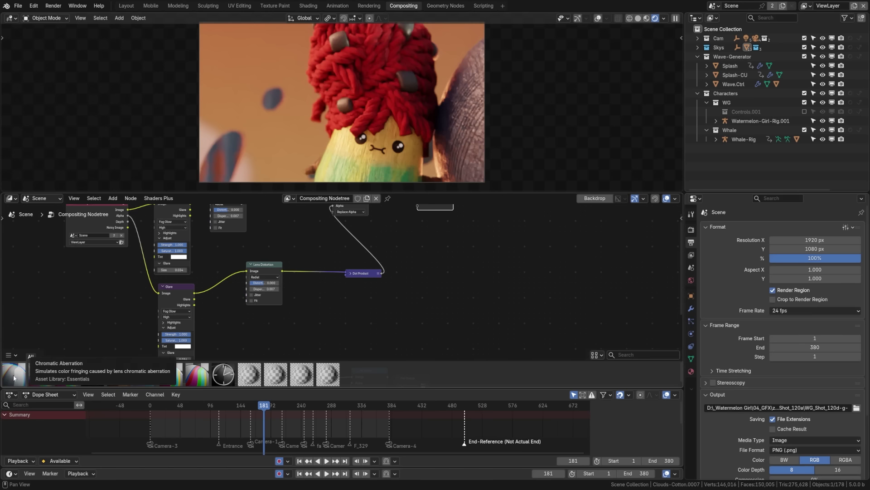
Step: Add the Chromatic Aberration asset to the compositing tree and insert it between Set Alpha and Group Output
left_click_drag(16, 378, 311, 338)
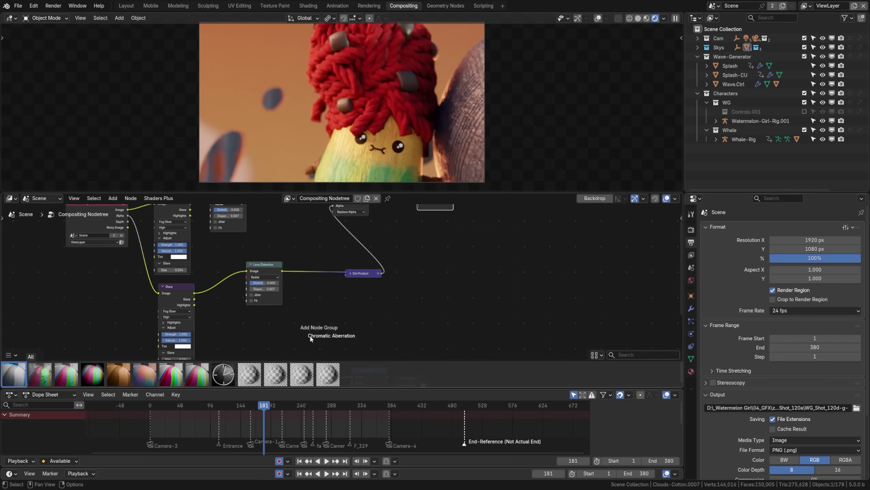
left_click_drag(413, 270, 413, 269)
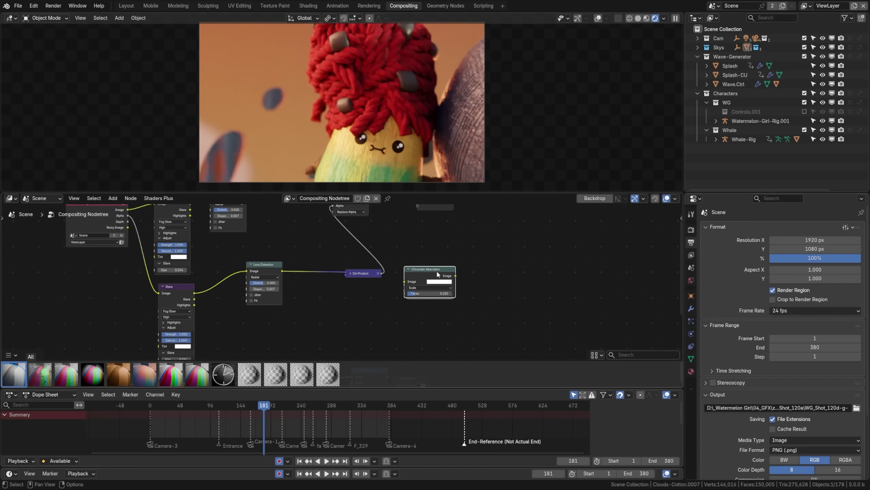
middle_click_drag(336, 234, 361, 286)
left_click_drag(451, 303, 434, 257)
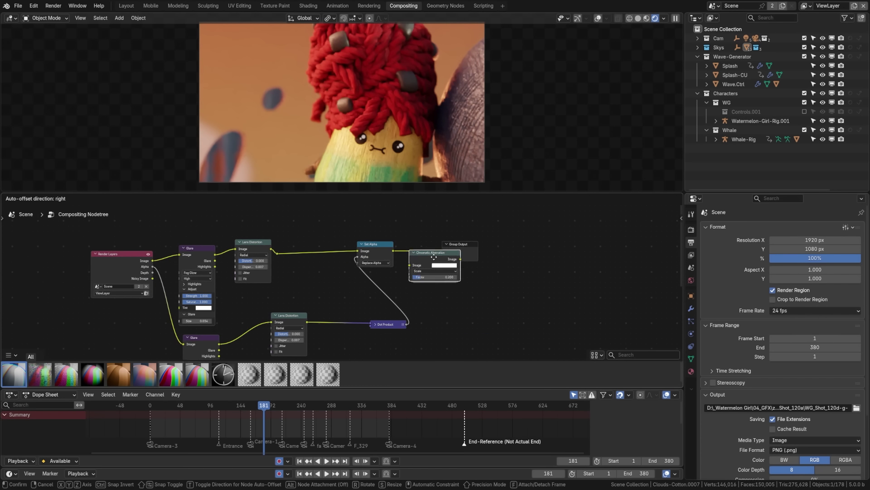
left_click(462, 254)
left_click_drag(492, 246, 515, 245)
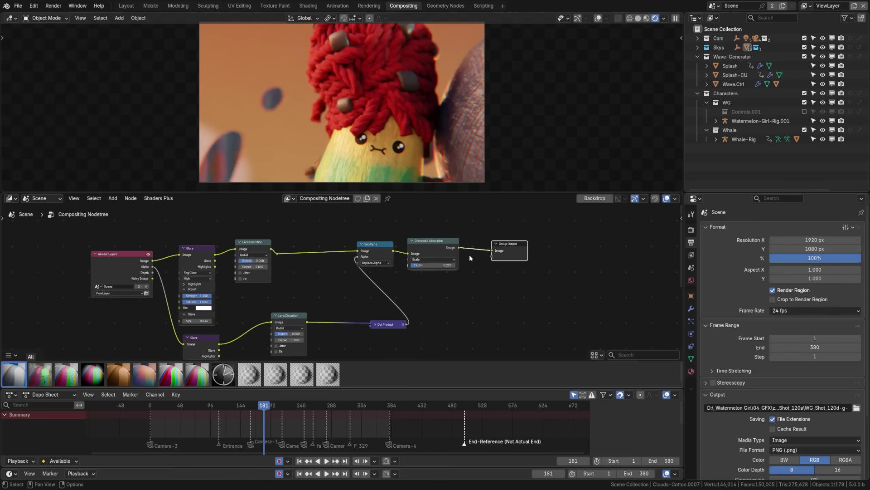
Step: Set the Chromatic Aberration node's Factor to 1
scroll(466, 274, "up", 8)
middle_click_drag(466, 274, 310, 345)
left_click_drag(349, 273, 359, 270)
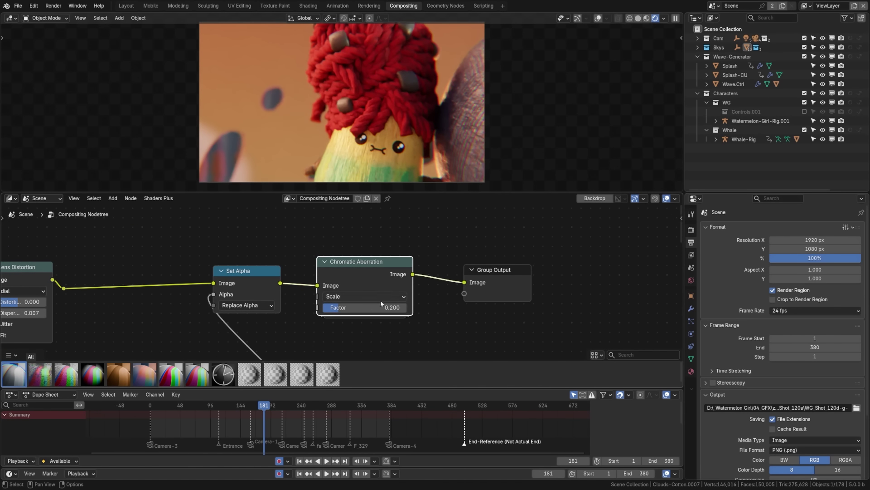
type("1")
key("Return")
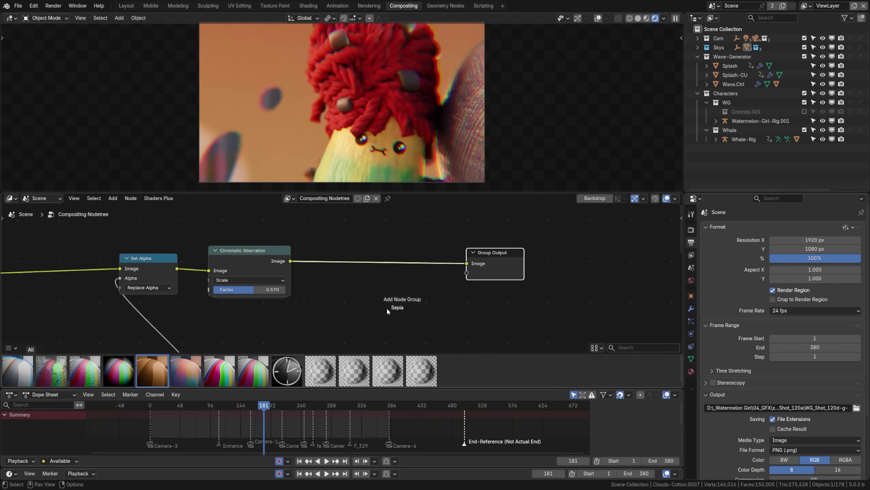
Step: Insert the Sepia asset between Chromatic Aberration and Group Output, and lower its Tone
left_click_drag(387, 308, 366, 249)
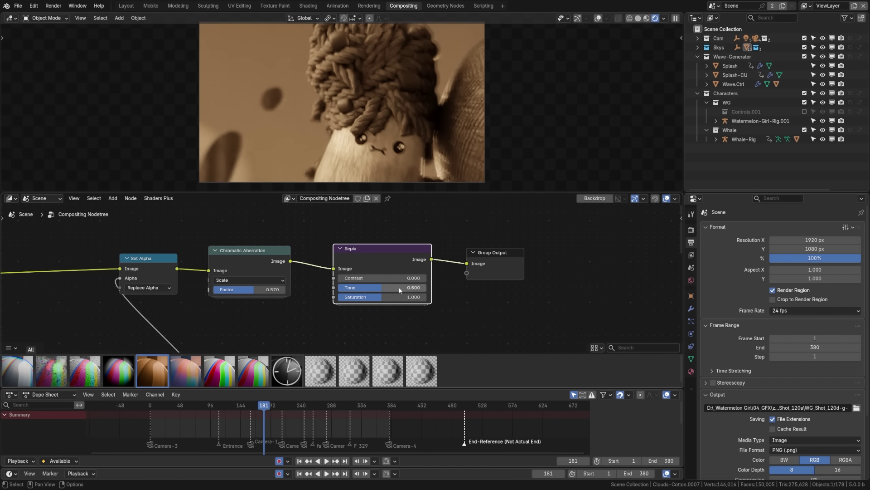
left_click_drag(398, 286, 356, 297)
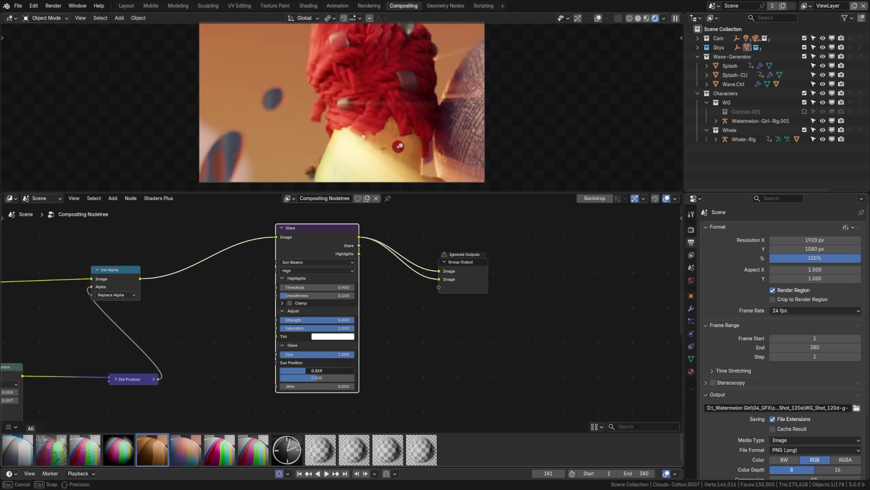
Step: Increase the X value of the Sun Position on the Sun Beams Glare node
left_click_drag(317, 370, 353, 370)
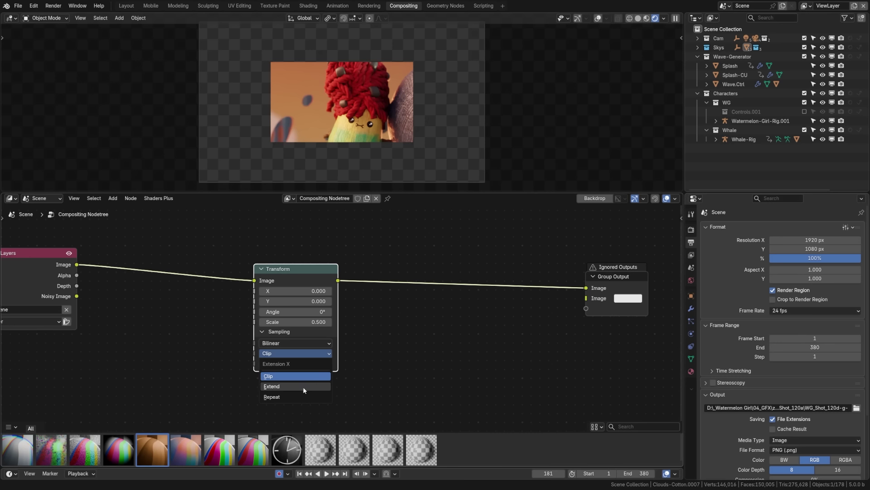
Step: Try Extend and choose Repeat for the Transform node's Extension X, and open the Extension Y options
left_click(296, 379)
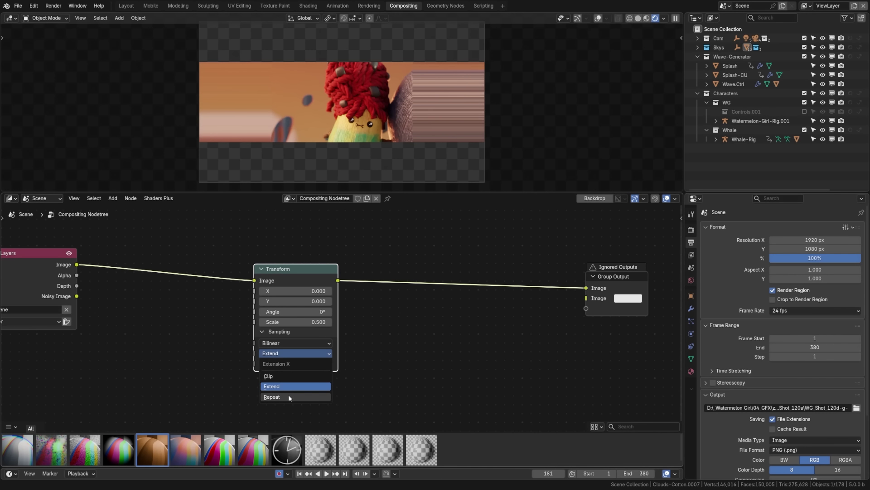
left_click(288, 394)
left_click(292, 365)
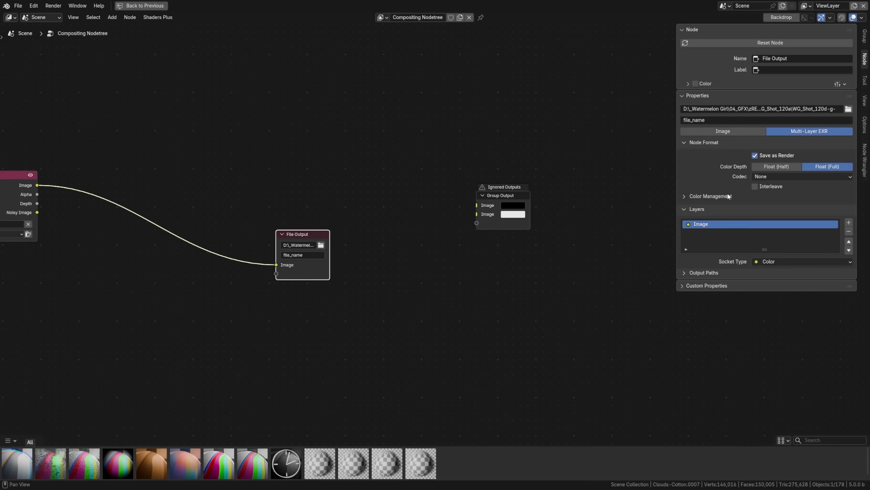
Step: Expand the File Output node's Color Management settings, and insert the factor socket of the UT-Sharpen_log group into its Panel
left_click(716, 196)
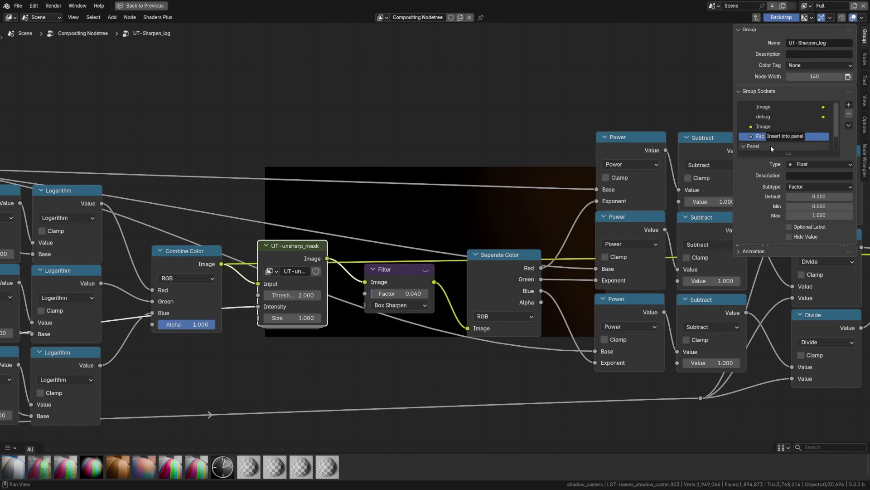
left_click_drag(771, 145, 747, 122)
left_click(744, 118)
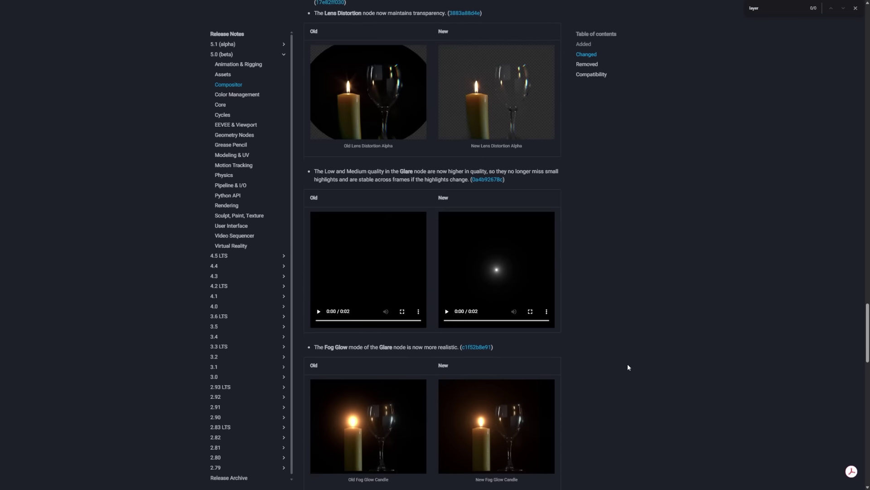
Step: Review the Compositor changes in the 5.0 release notes, from the Glare node to the File Output redesign
scroll(627, 363, "down", 4)
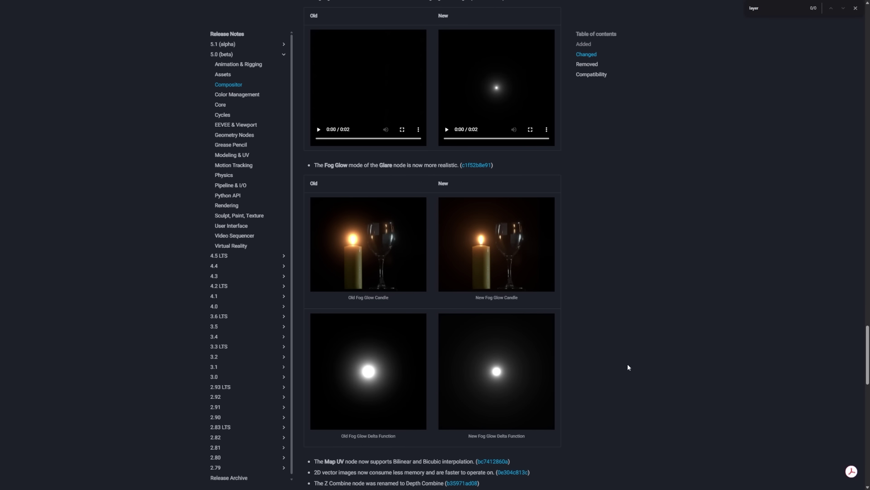
scroll(628, 365, "down", 5)
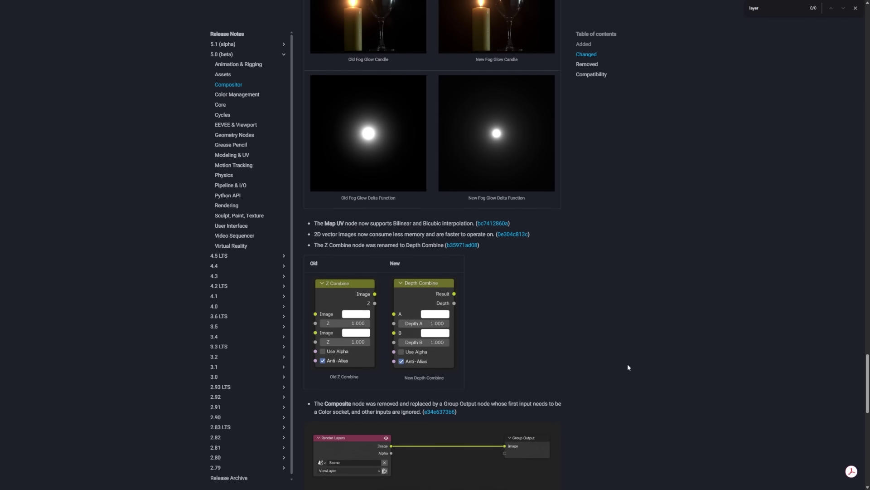
scroll(628, 366, "down", 5)
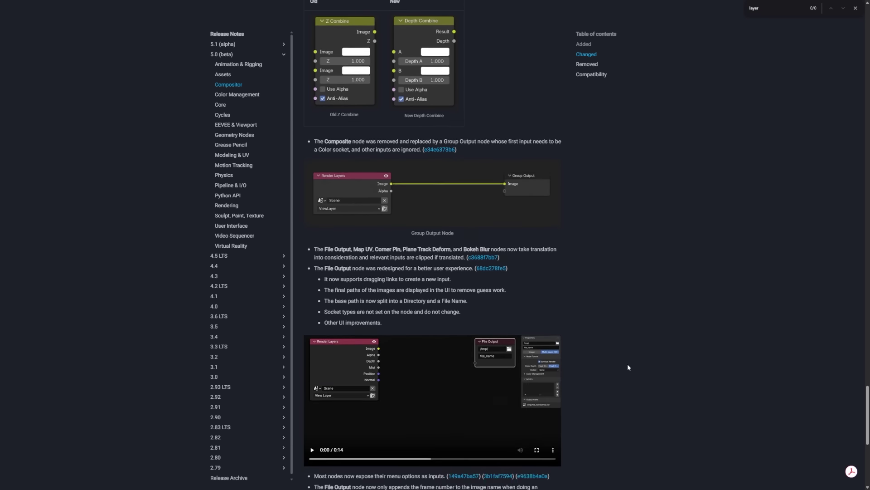
scroll(628, 363, "down", 1)
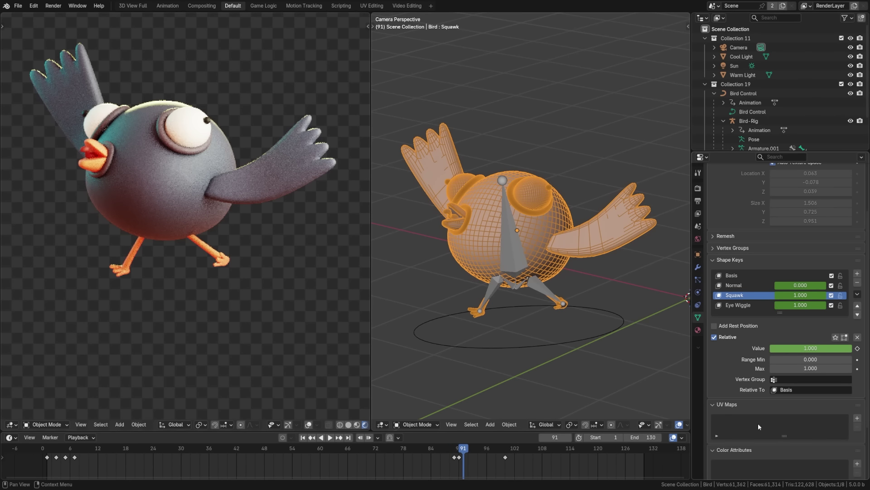
Step: Look through the shape key specials for the bird mesh and open the Squawk and Eye Wiggle names for editing
left_click(857, 295)
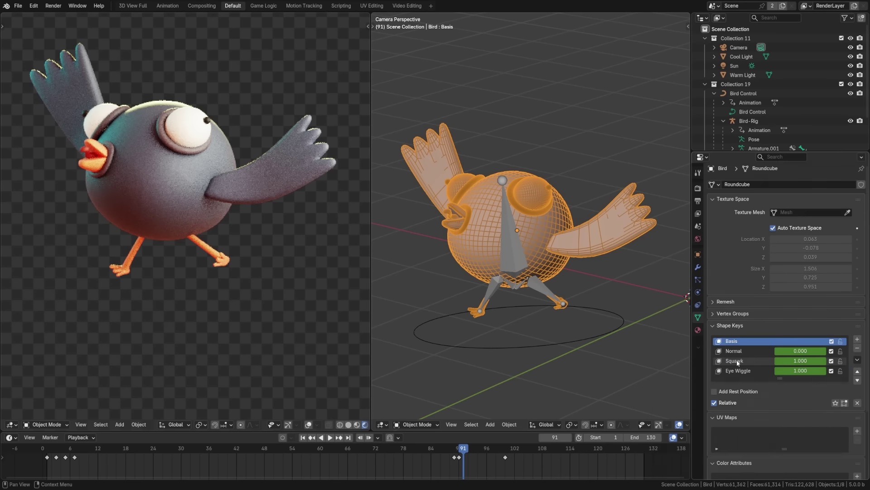
double_click(751, 361)
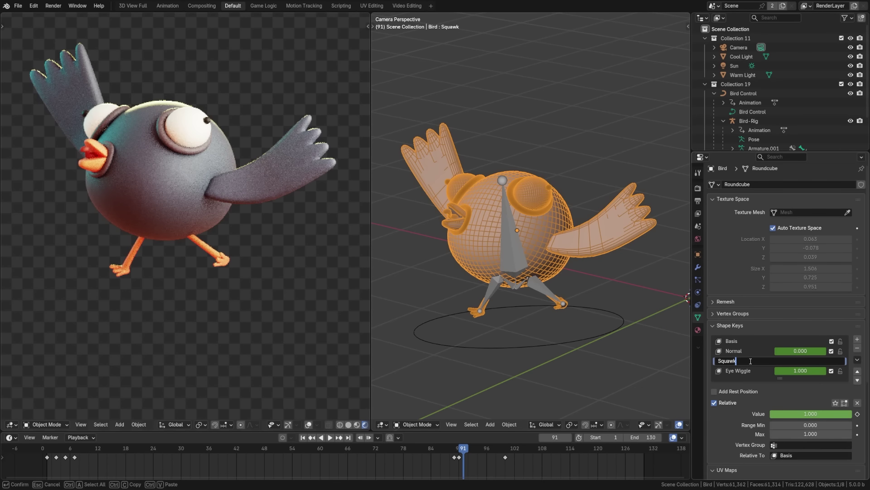
left_click(857, 361)
left_click(689, 199)
double_click(747, 371)
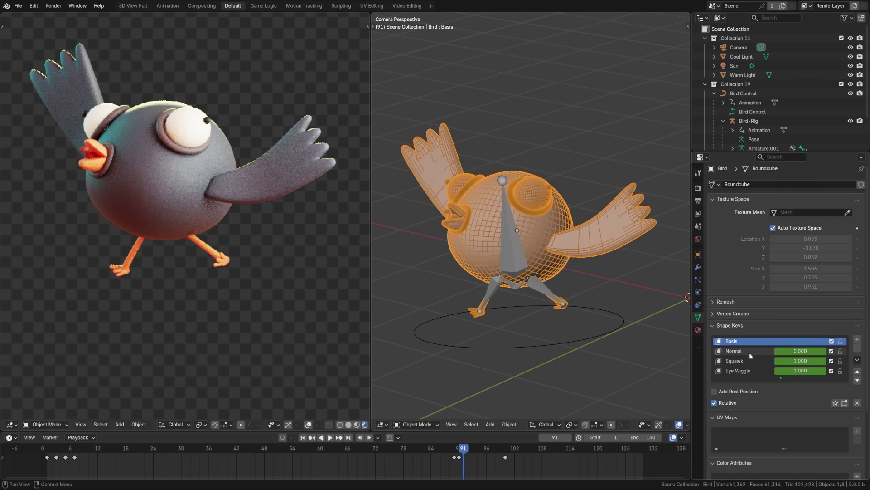
Step: Select the shape keys from Normal through Eye Wiggle and switch the bird mesh to Edit Mode
left_click(750, 353)
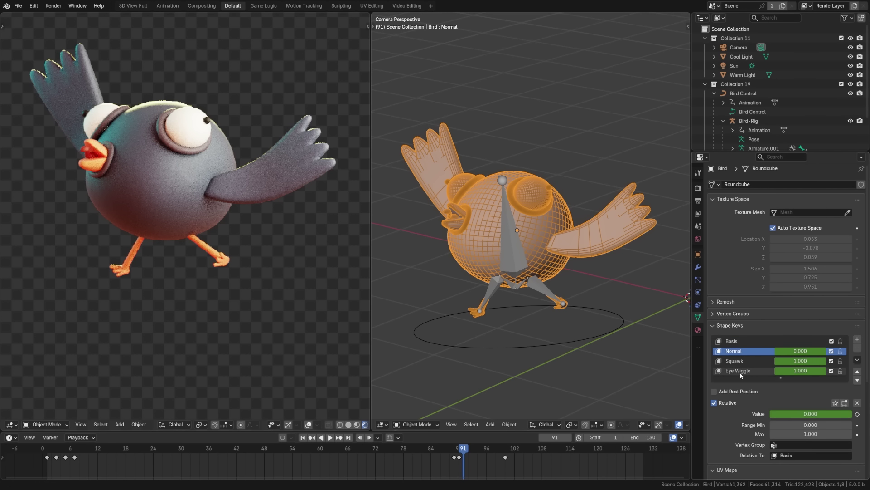
left_click(740, 372, "shift")
key("ctrl+Tab")
left_click(609, 269)
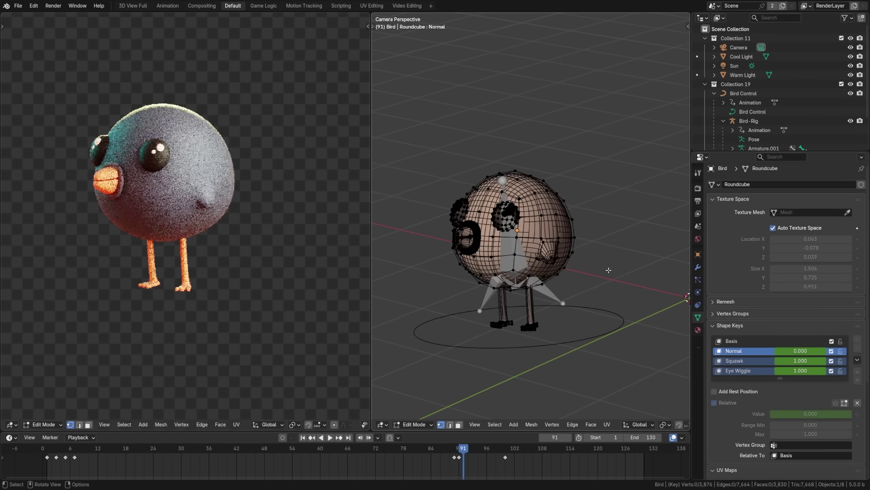
scroll(588, 297, "up", 2)
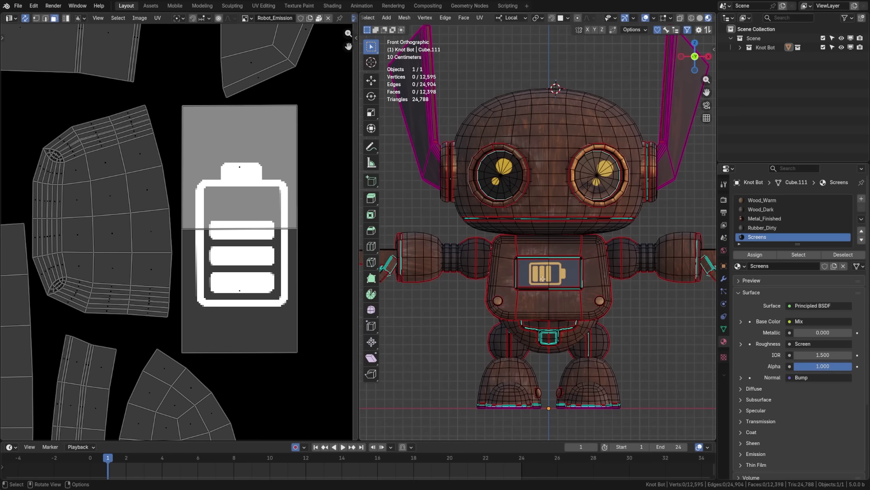
Step: Select both faces of the robot's chest screen and scale their battery UVs in the UV editor
left_click(542, 278)
left_click(564, 277, "shift")
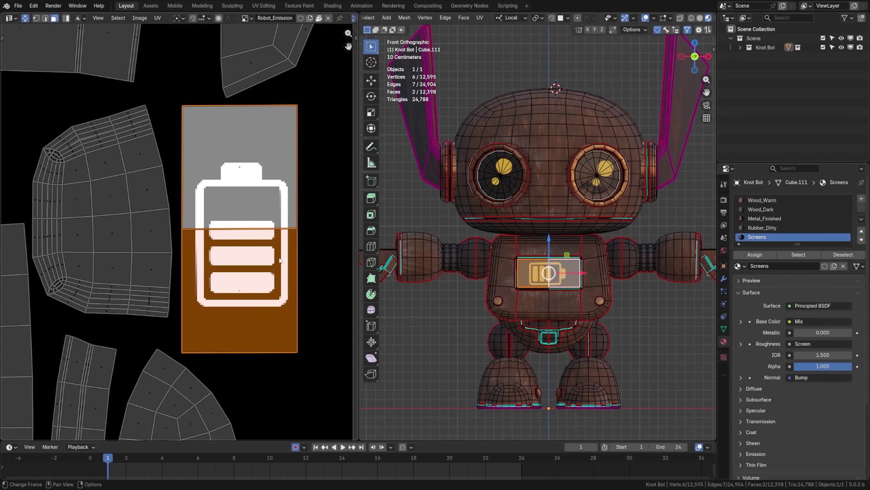
key("s")
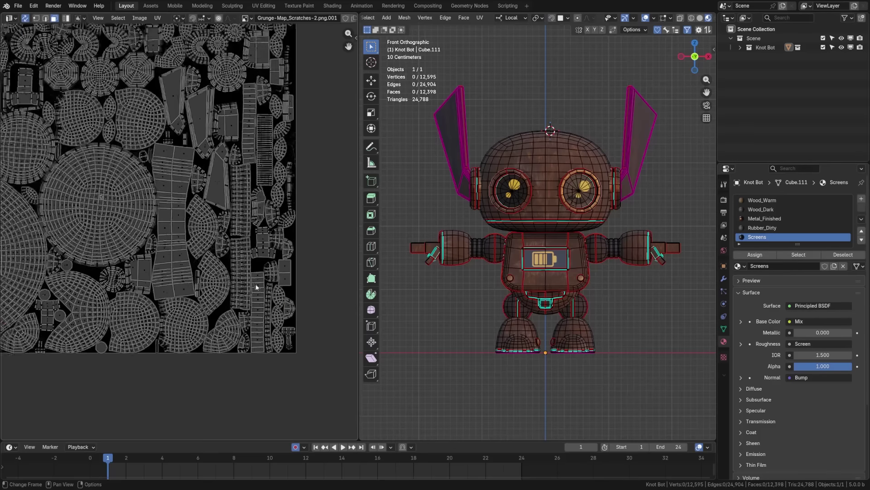
Step: Set the Pack Islands target for the robot's UVs to Custom Region
scroll(236, 267, "up", 4)
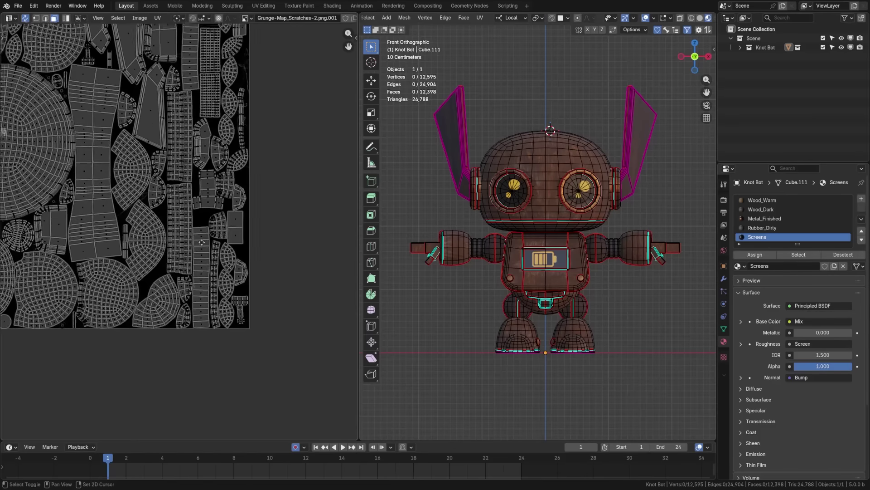
scroll(237, 268, "up", 2)
middle_click_drag(236, 268, 101, 198)
middle_click_drag(244, 76, 231, 242)
scroll(230, 243, "down", 3)
left_click(293, 423)
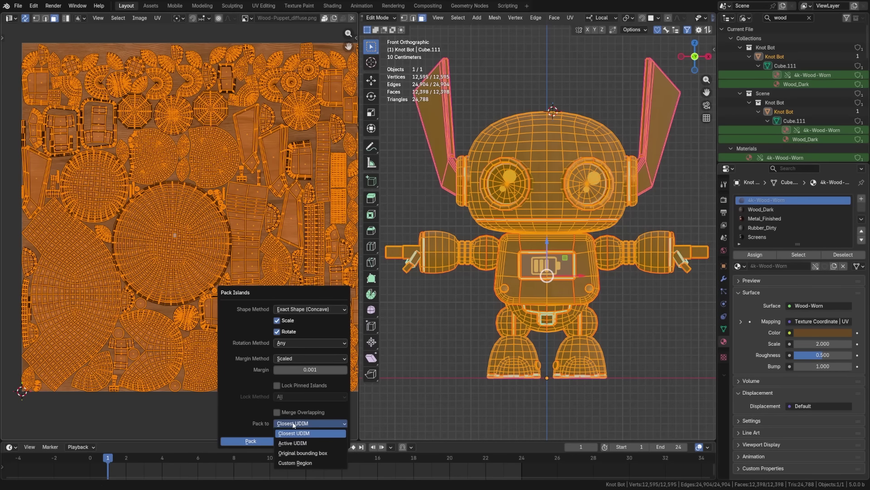
left_click(302, 463)
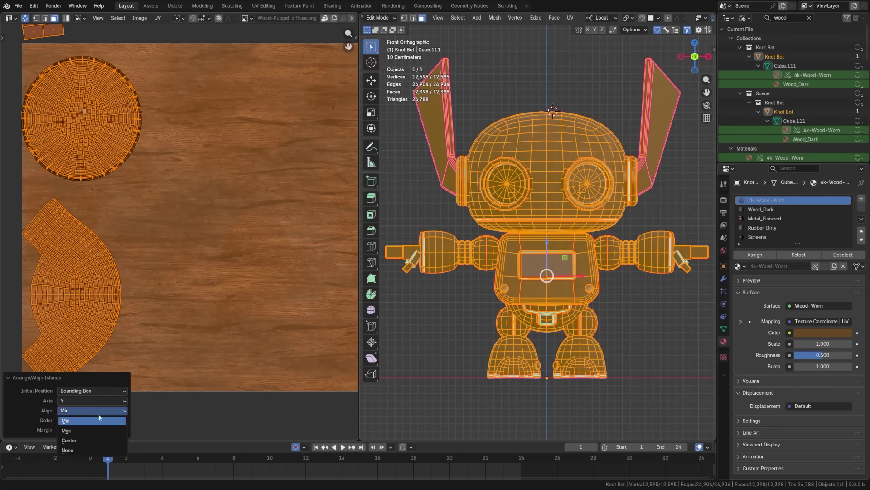
Step: Order the robot's UV islands Smallest to Largest, trying Max alignment before returning it to Min
left_click(97, 430)
left_click(97, 420)
left_click(98, 439)
left_click(93, 410)
left_click(90, 421)
Step: Arrange the UV islands along the X axis and order them Largest to Smallest
left_click(84, 401)
left_click(92, 391)
left_click(90, 381)
left_click(92, 420)
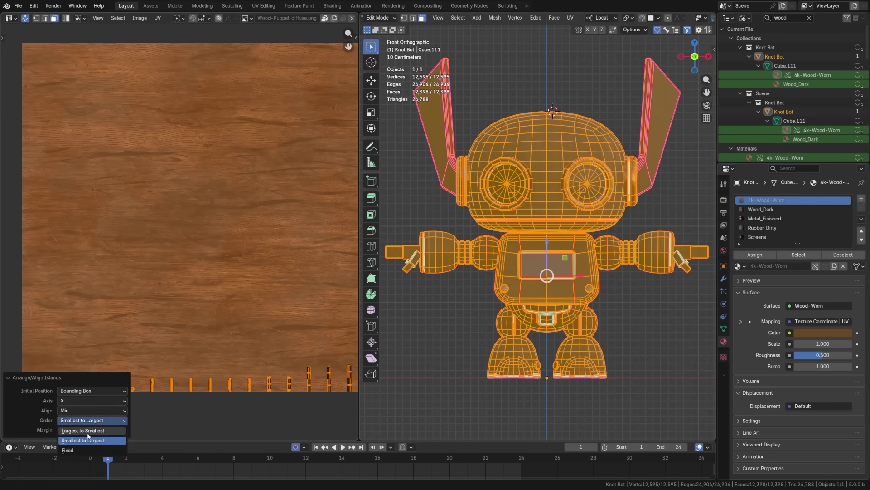
left_click(91, 431)
scroll(221, 344, "down", 6)
scroll(179, 324, "up", 4)
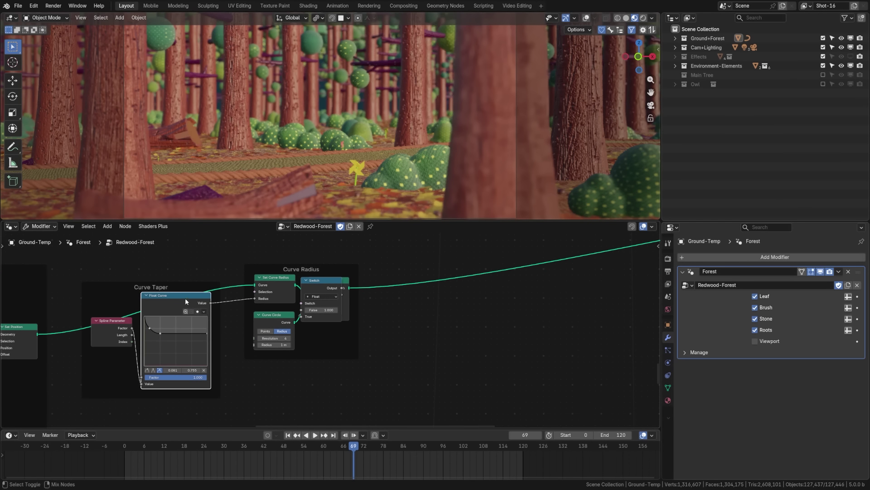
Step: Connect the Curve Taper frame's Float Curve to a Viewer node and place the Viewer beyond the Curve Radius frame
left_click(185, 298, "ctrl+shift")
left_click_drag(240, 250, 439, 328)
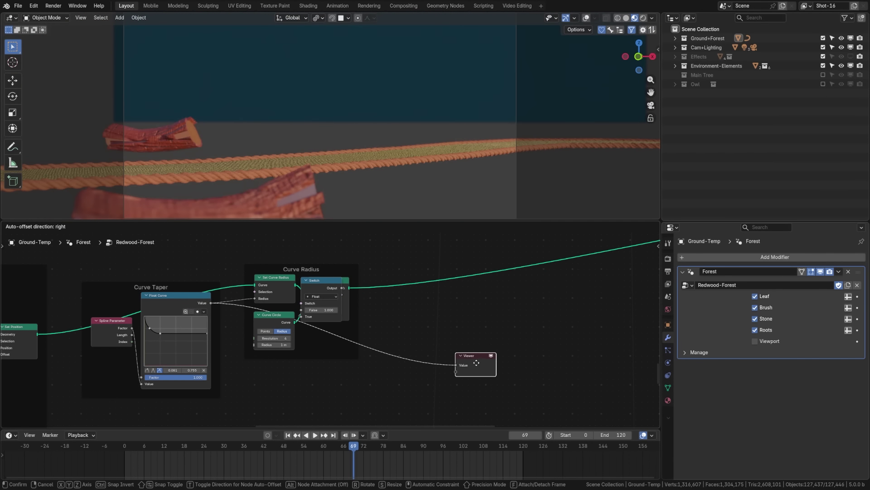
left_click_drag(477, 362, 476, 363)
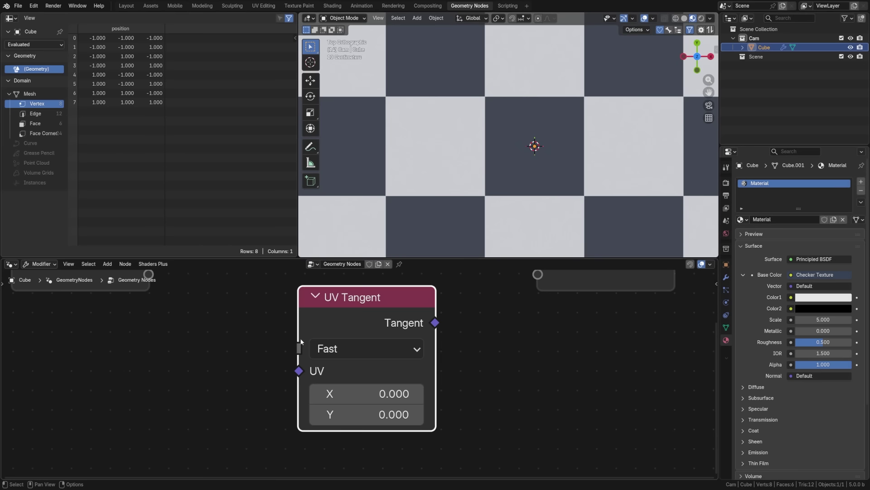
Step: Try the Exact method on the UV Tangent node, return it to Fast, and reposition the node
left_click(345, 349)
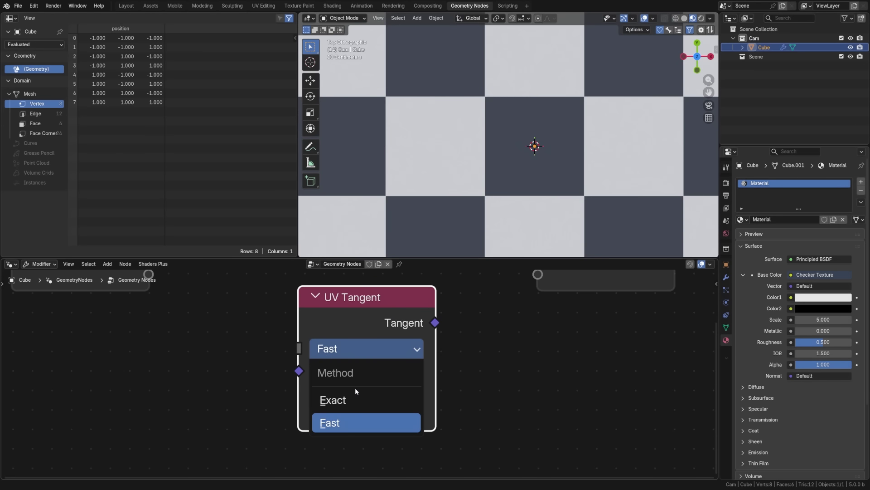
left_click(356, 401)
left_click(355, 349)
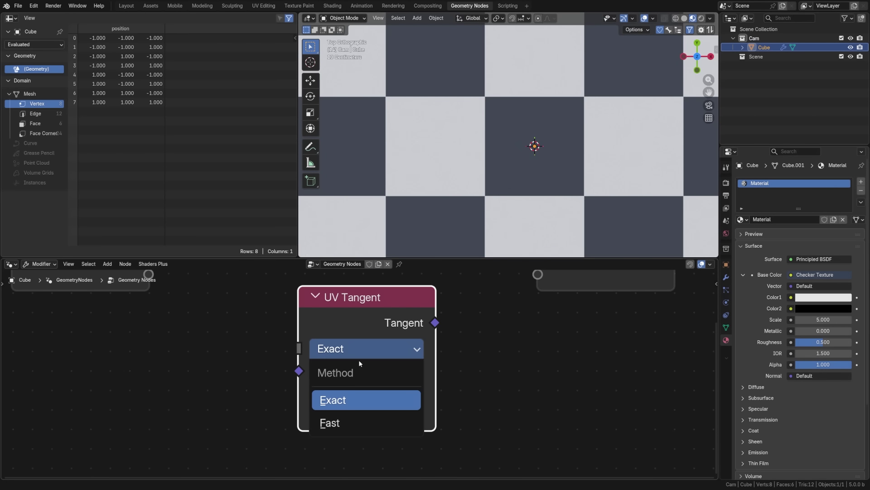
left_click(360, 425)
left_click_drag(372, 299, 388, 305)
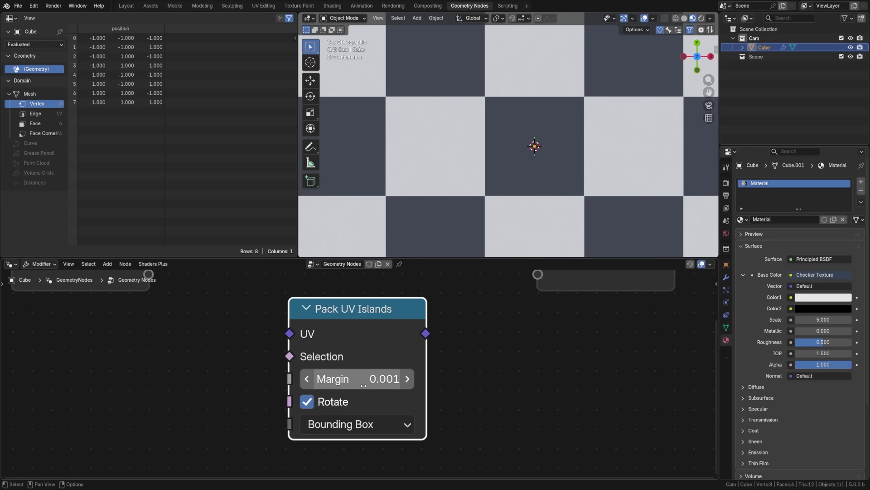
Step: Set the Pack UV Islands node's Margin to 0.011 and open its packing method options
scroll(367, 380, "down", 1)
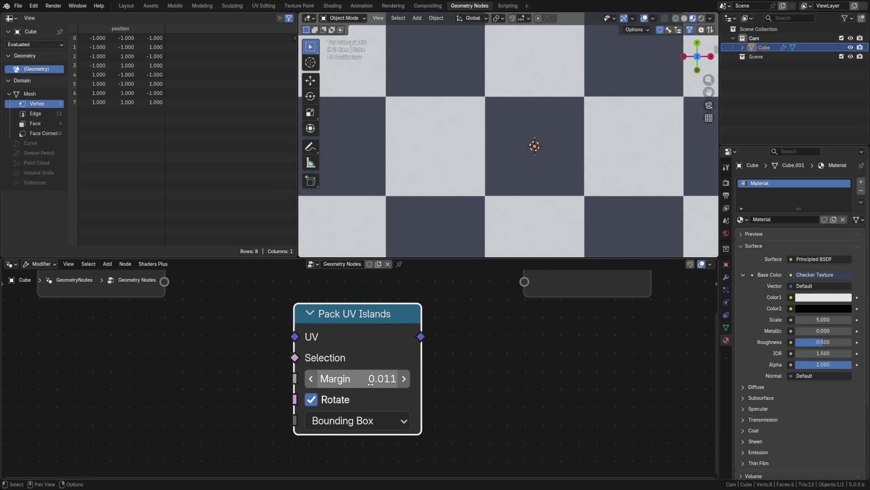
left_click(393, 420)
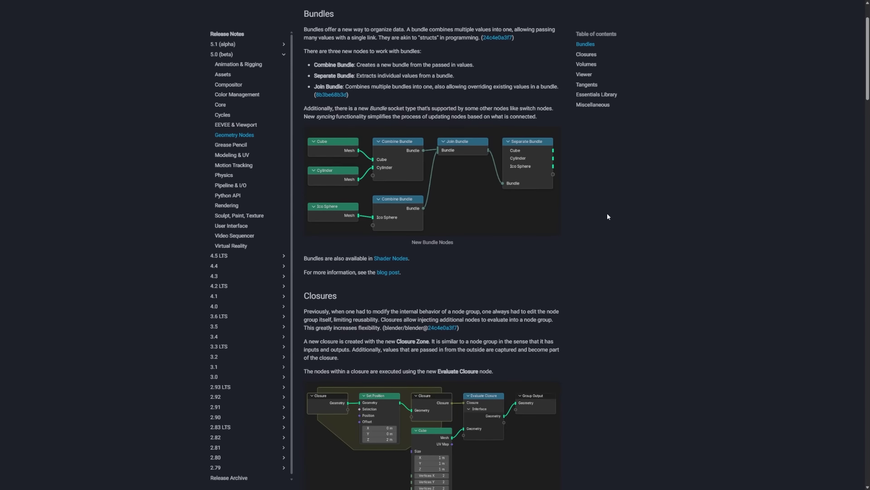
Step: Review the Geometry Nodes section of the 5.0 release notes, covering Bundles, Closures, Volumes, Viewer and Tangents
scroll(608, 213, "down", 4)
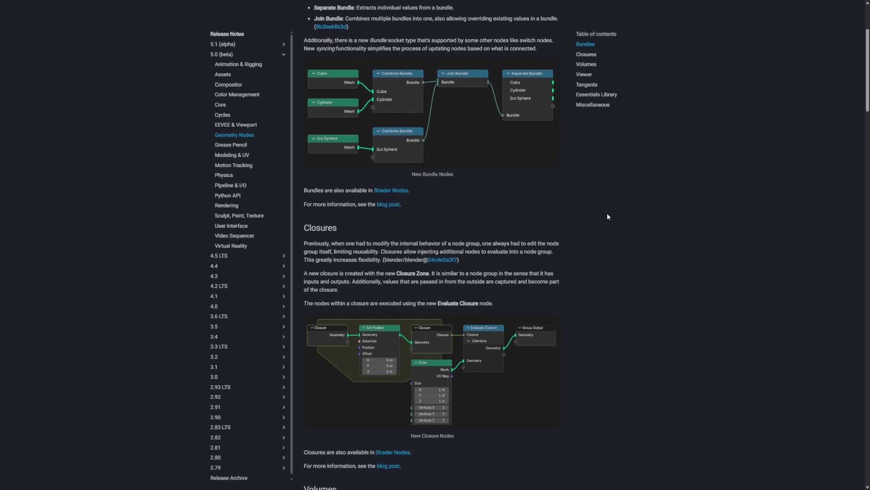
scroll(608, 216, "down", 12)
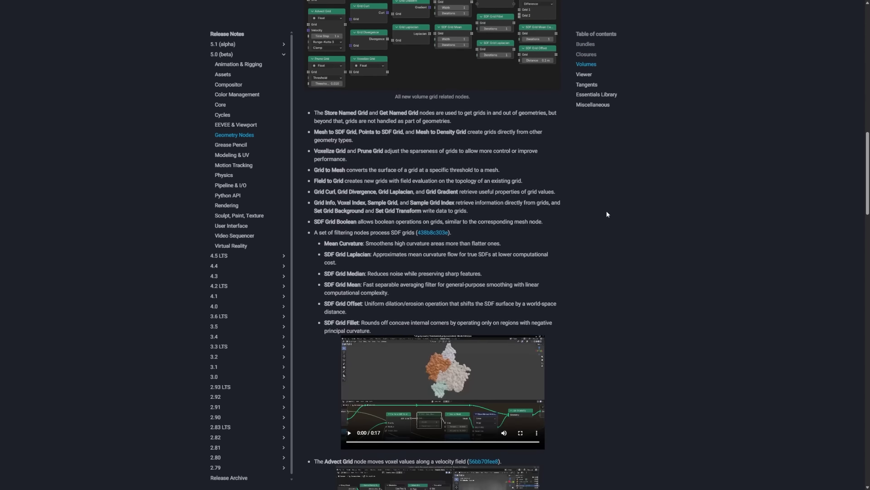
scroll(607, 216, "down", 12)
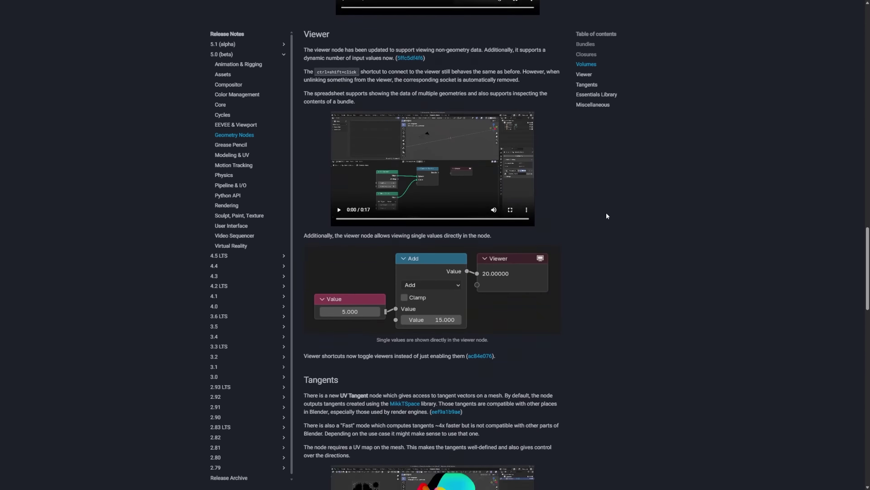
scroll(607, 215, "down", 12)
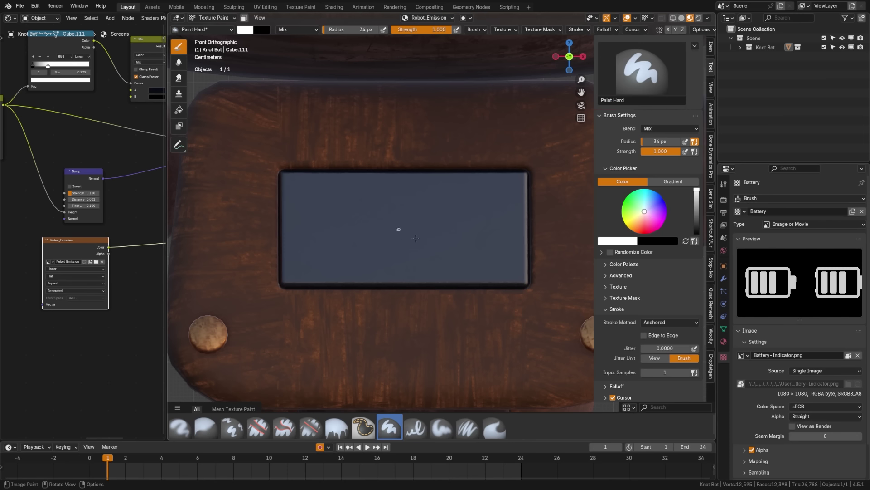
Step: Start resizing the Paint Hard brush over the robot's screen, and scrub forward through the explosion volume's animation
key("f")
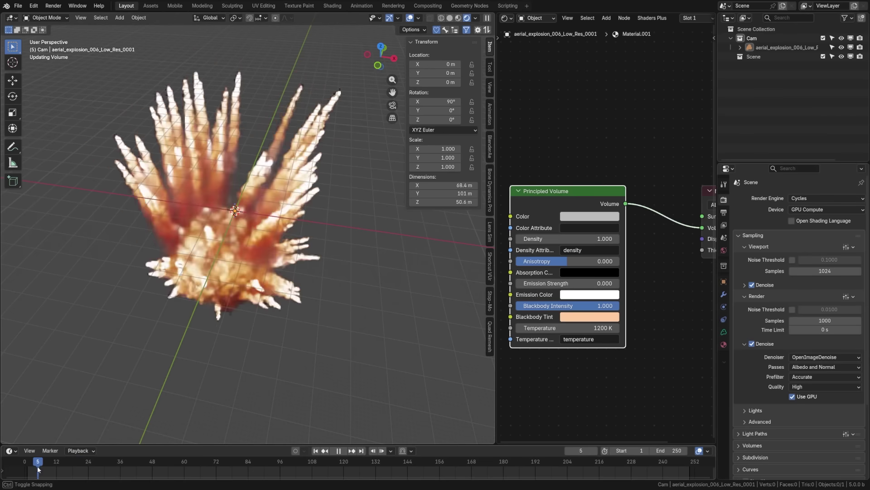
mouse_move(41, 469)
left_mouse_down()
mouse_move(28, 469)
mouse_move(286, 467)
mouse_move(161, 468)
left_mouse_up()
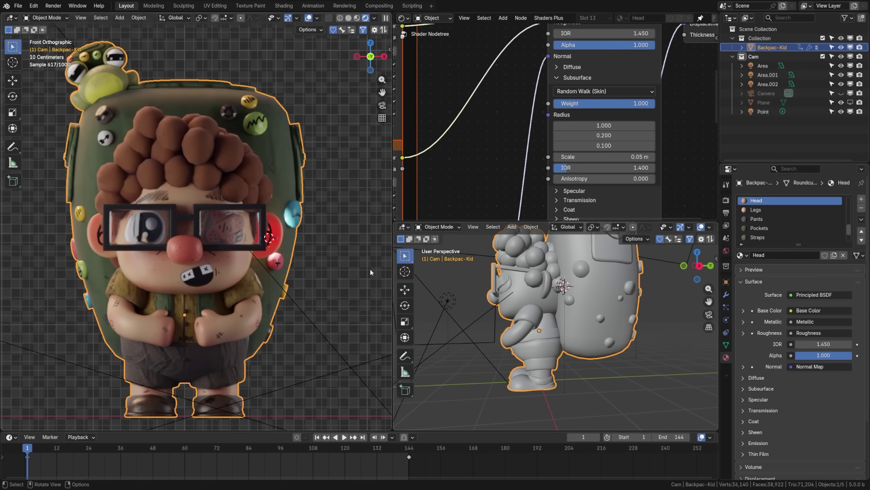
Step: Select the Point light in the backpack kid scene, and adjust the Thin Film Thickness of the glass sphere's Principled BSDF
left_click(763, 112)
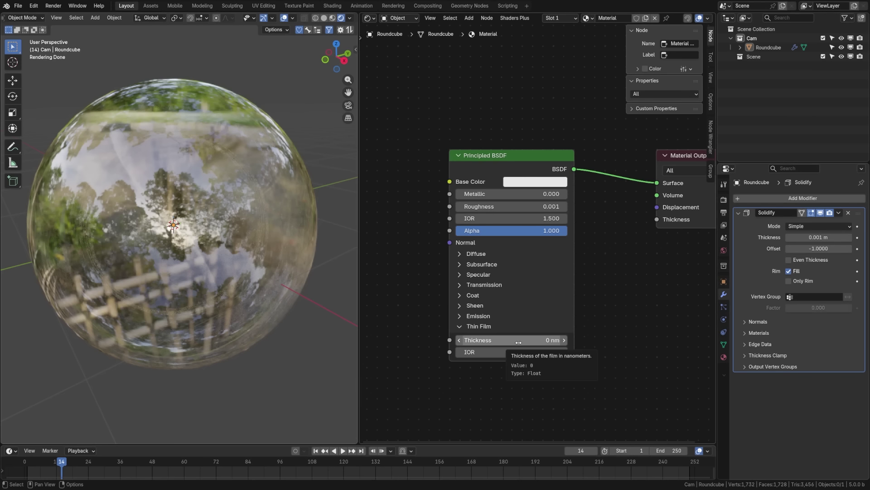
left_click_drag(519, 343, 518, 342)
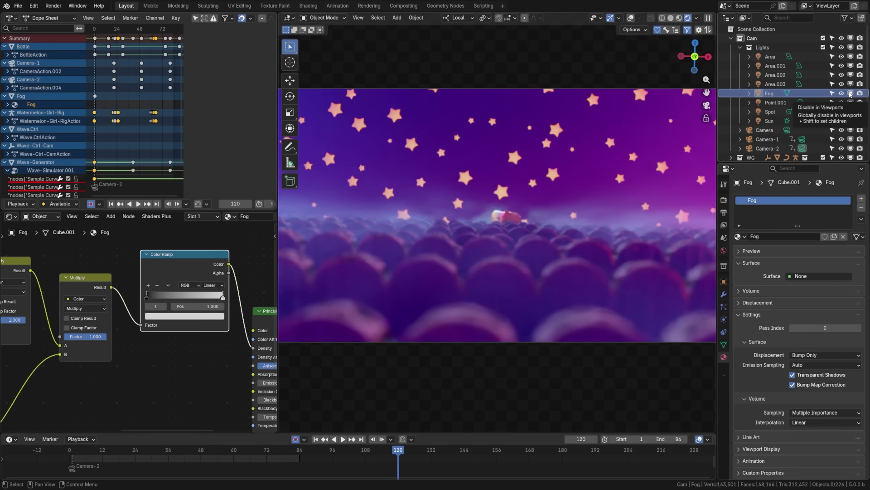
scroll(627, 244, "down", 3)
middle_click_drag(627, 244, 580, 254)
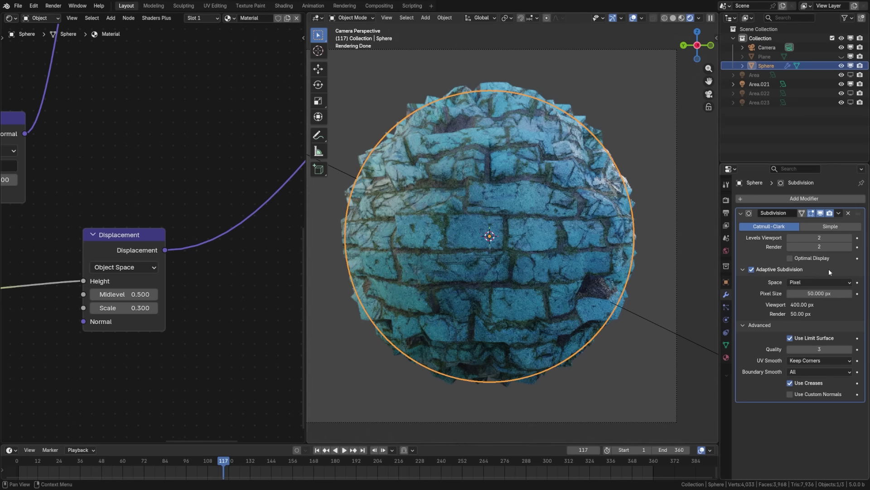
Step: Set the sphere's Adaptive Subdivision pixel size to 5 px, and reduce it further to 1 px
left_click(819, 294)
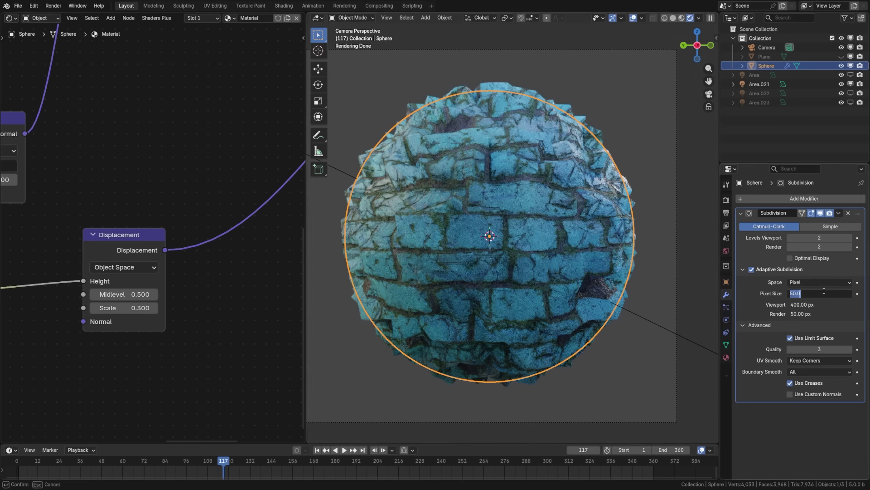
type("5")
key("Return")
type("1")
key("Return")
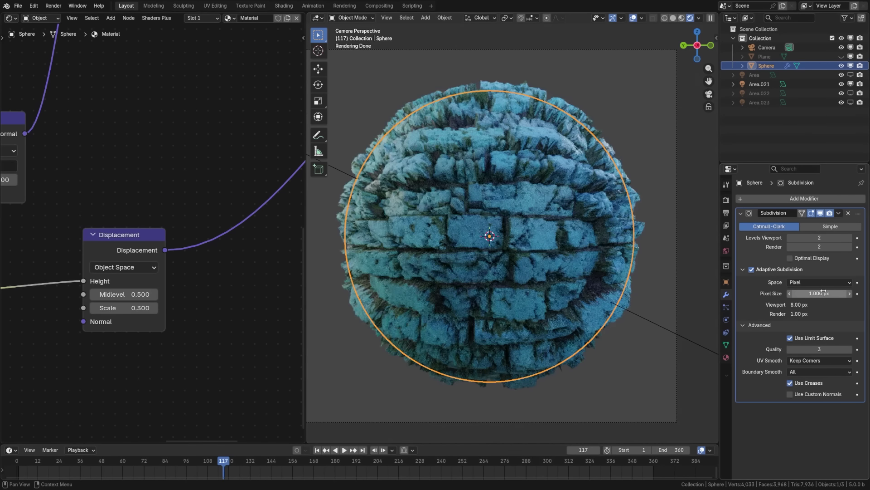
Step: Set the Scale of the brick material's Displacement node to 0.1
left_click(93, 308)
left_click(93, 308)
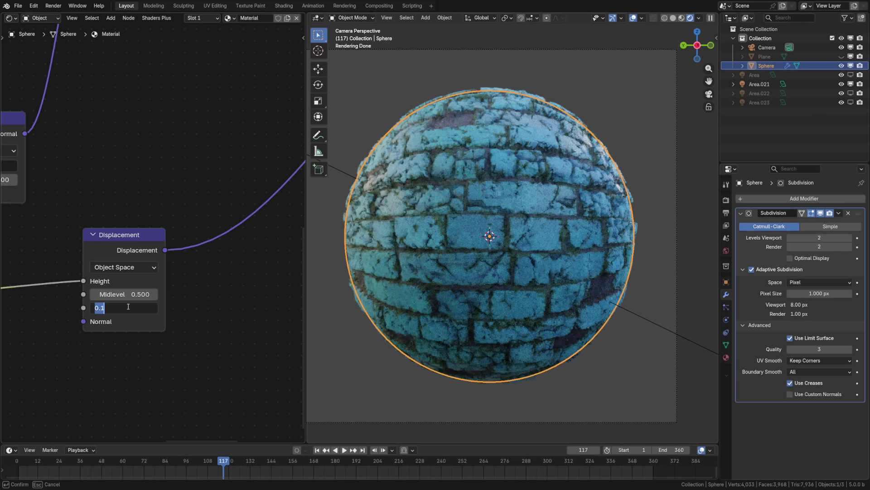
key("Return")
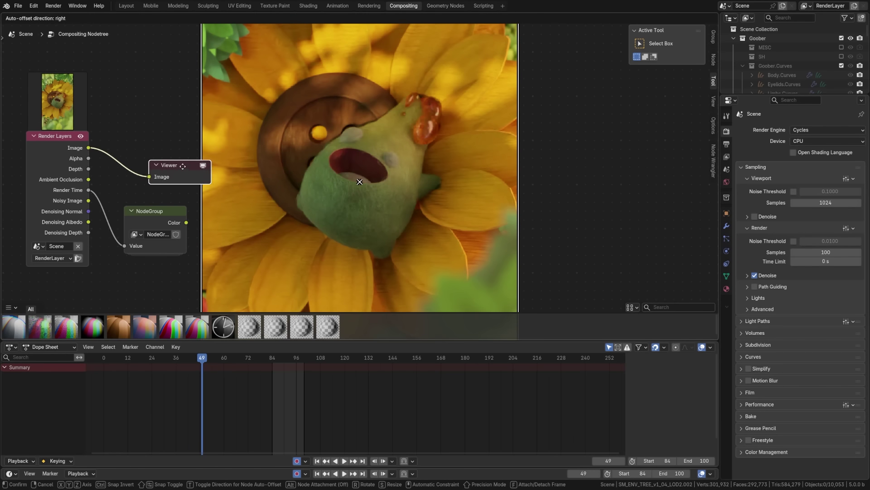
Step: Move the Viewer node aside and link the Render Time NodeGroup's Color output to its Image input
left_click_drag(182, 166, 204, 167)
left_click_drag(185, 222, 159, 224)
left_click_drag(171, 178, 171, 178)
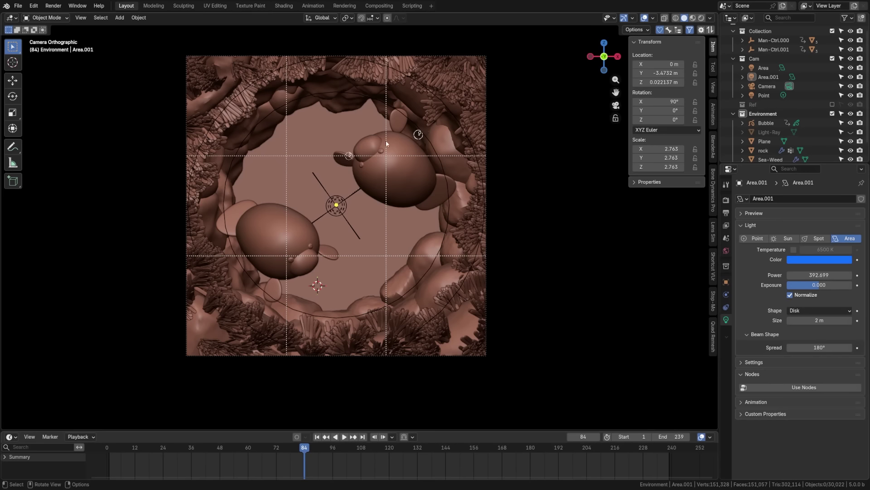
Step: Render frame 84 of the underwater scene from the camera
key("F12")
left_click_drag(488, 42, 275, 30)
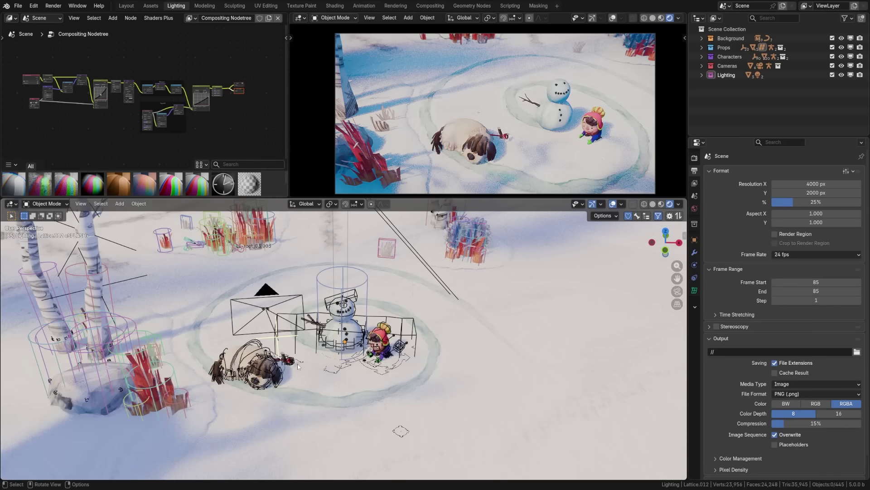
Step: Examine the snowman in the snow scene up close in the rendered viewport with compositing applied
middle_click_drag(297, 364, 329, 348)
scroll(362, 372, "up", 8)
scroll(327, 360, "down", 7)
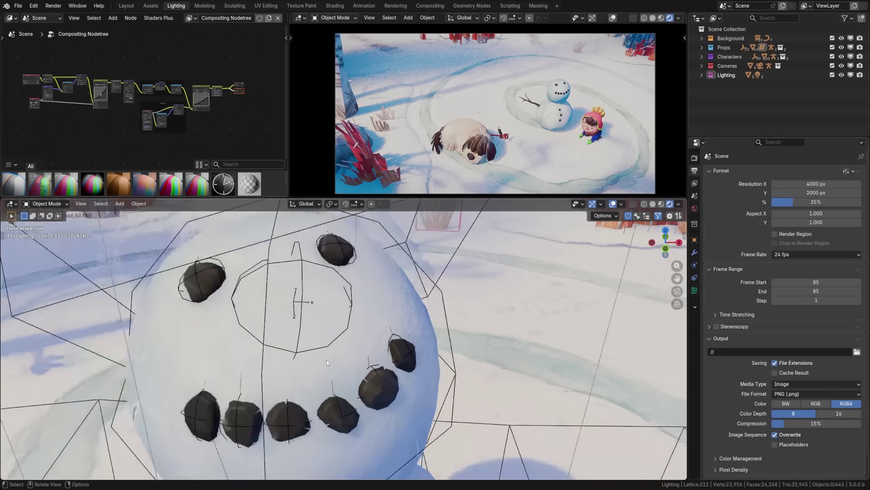
middle_click_drag(327, 360, 272, 285, "shift")
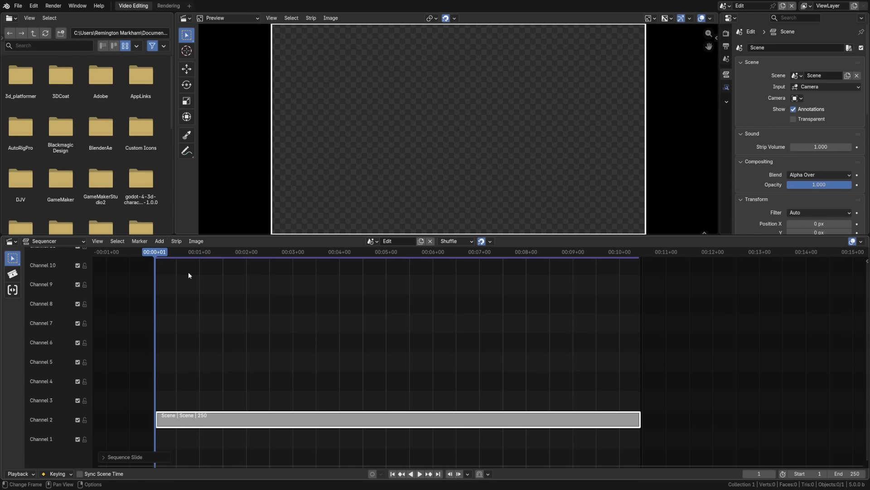
Step: Add two strips with new scenes to the sequencer, staggered in time on channels 3 and 4
left_click(159, 241)
mouse_move(170, 251)
left_click(240, 252)
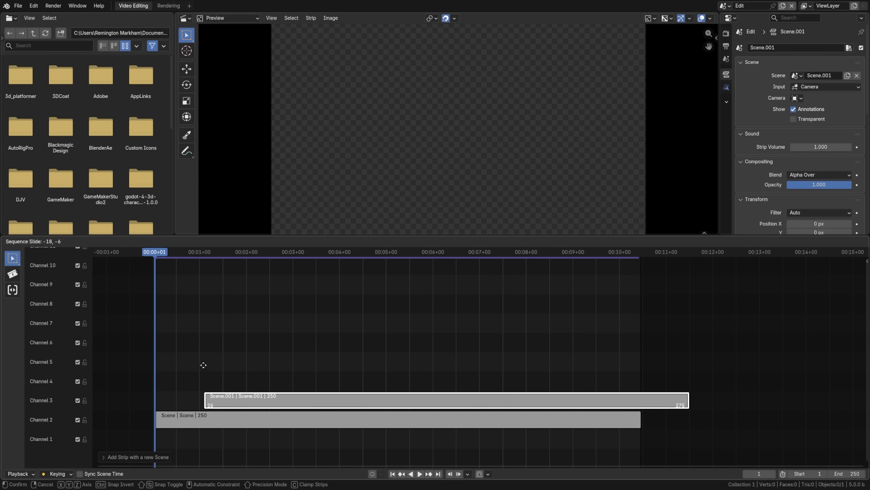
left_click(219, 366)
left_click(160, 242)
left_click(240, 251)
left_click(292, 354)
Step: Split the channel 2 scene strip where the channel 3 strip begins, and delete the part after the cut
left_click(230, 419)
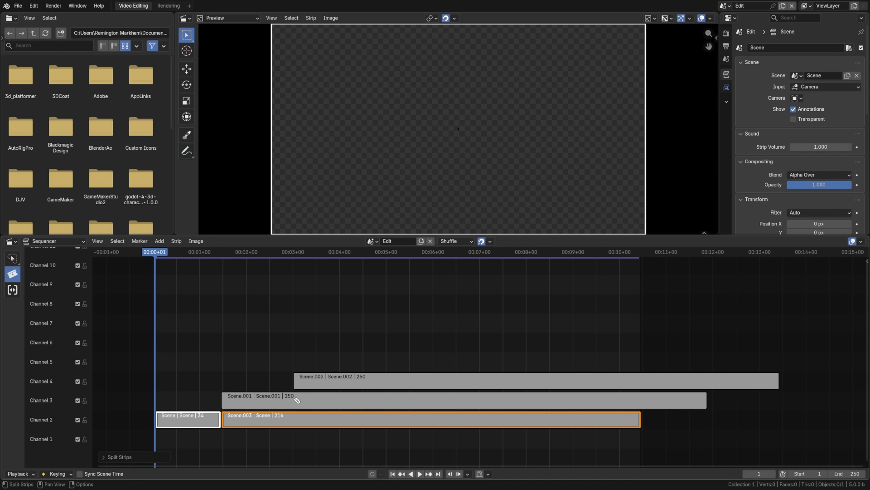
key("Delete")
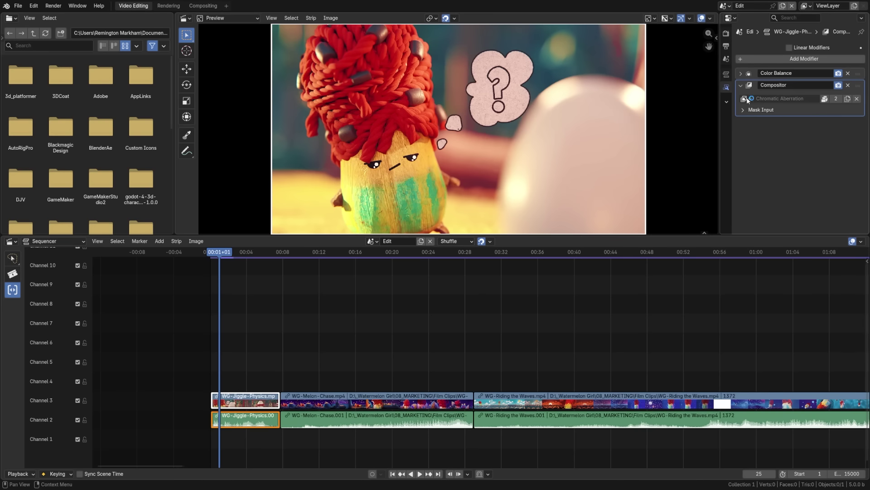
Step: Assign Sequencer Compositor Nodes as the node group of the jiggle physics clip's Compositor modifier
left_click(747, 99)
left_click(671, 112)
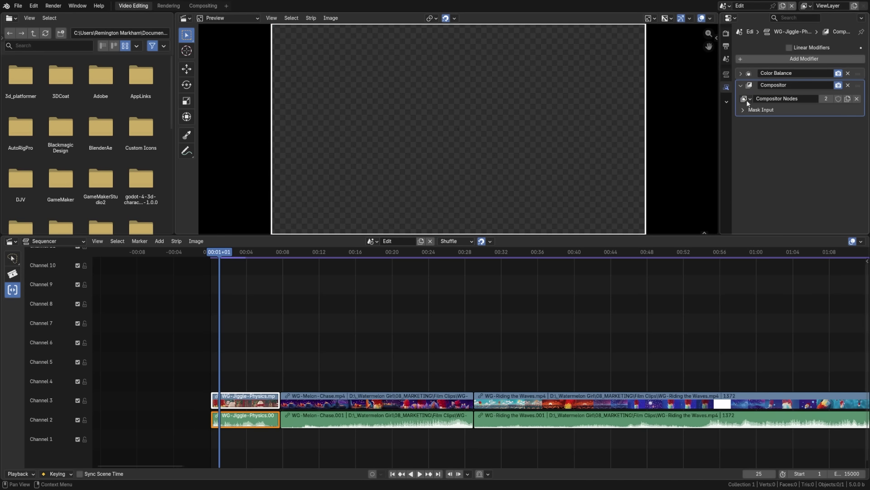
left_click(746, 99)
left_click(670, 121)
Step: Copy the Chromatic Aberration node into the Sequencer Compositor Nodes tree, and insert it on the Group Input's image link
left_click(203, 5)
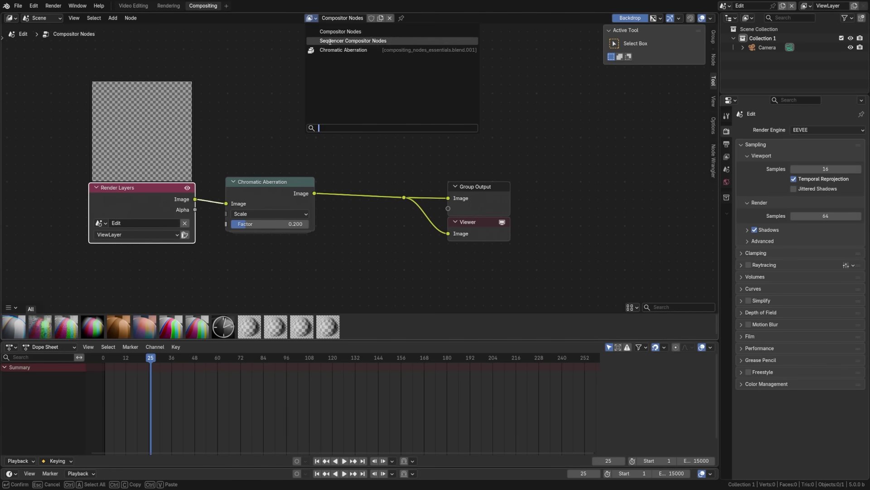
left_click(330, 41)
left_click_drag(264, 200, 128, 189)
key("ctrl+v")
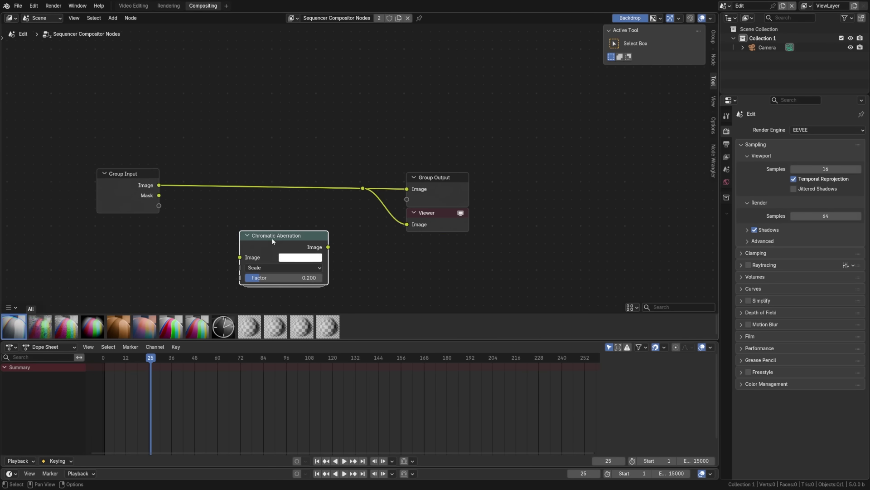
left_click_drag(273, 241, 248, 177)
left_click(133, 6)
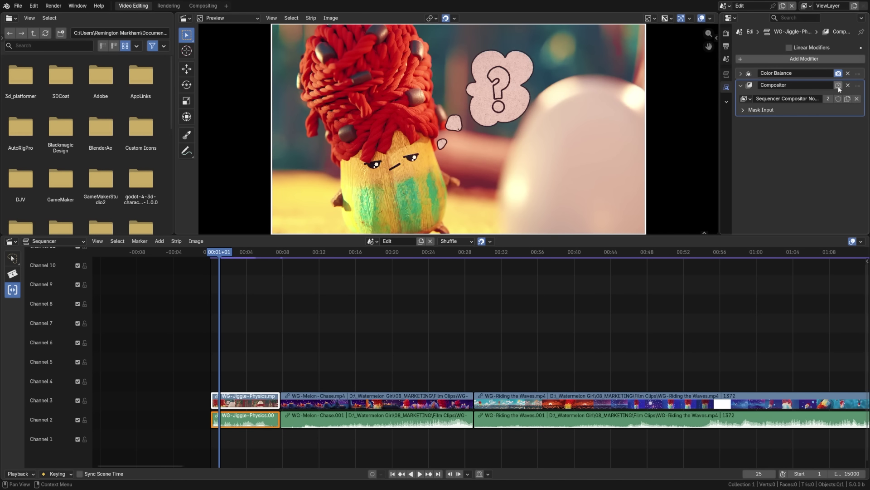
Step: Slip the footage inside the WG-Jiggle-Physics clip, and add a Color Balance modifier to it
mouse_move(242, 403)
left_mouse_down()
mouse_move(223, 403)
mouse_move(232, 403)
left_mouse_up()
left_click(726, 87)
left_click(775, 59)
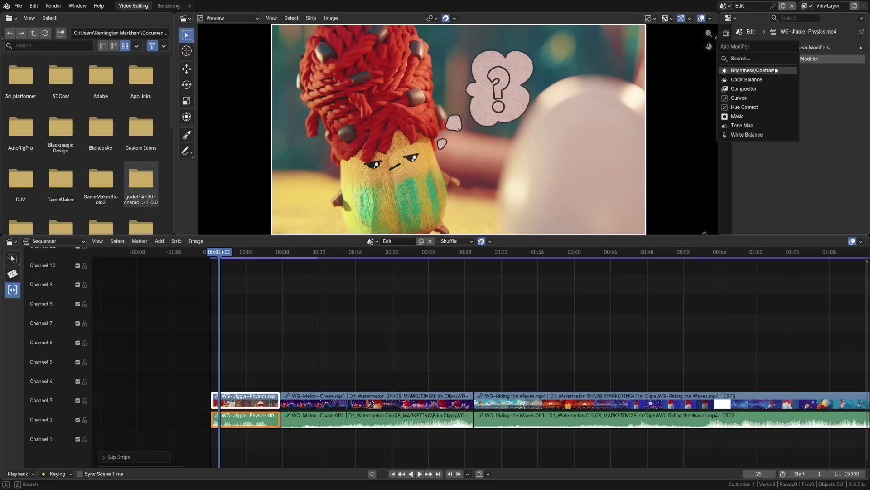
left_click(759, 81)
Step: Shift the Color Balance modifier's Lift colour slightly and raise its Gain brightness a little
scroll(822, 128, "down", 1)
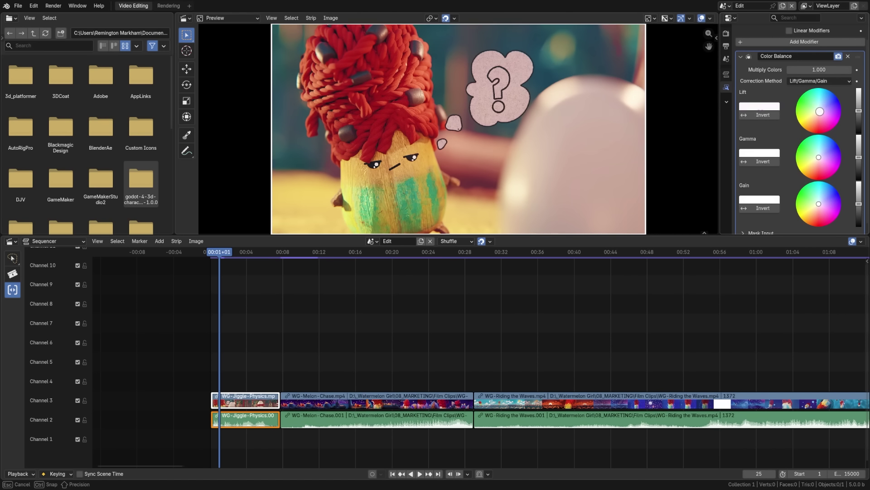
left_click_drag(820, 111, 821, 115)
left_click_drag(859, 203, 859, 201)
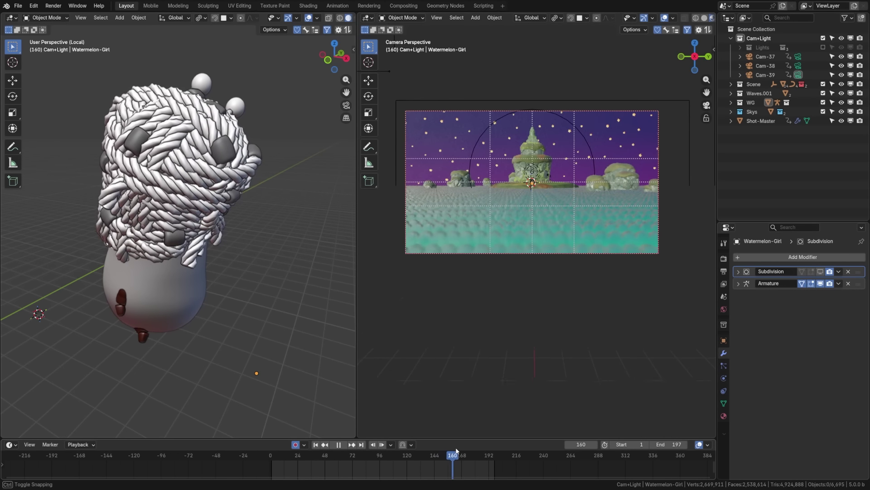
Step: Scrub the Watermelon-Girl shot from frame 160 back to the start of its animation
left_click_drag(456, 450, 270, 455)
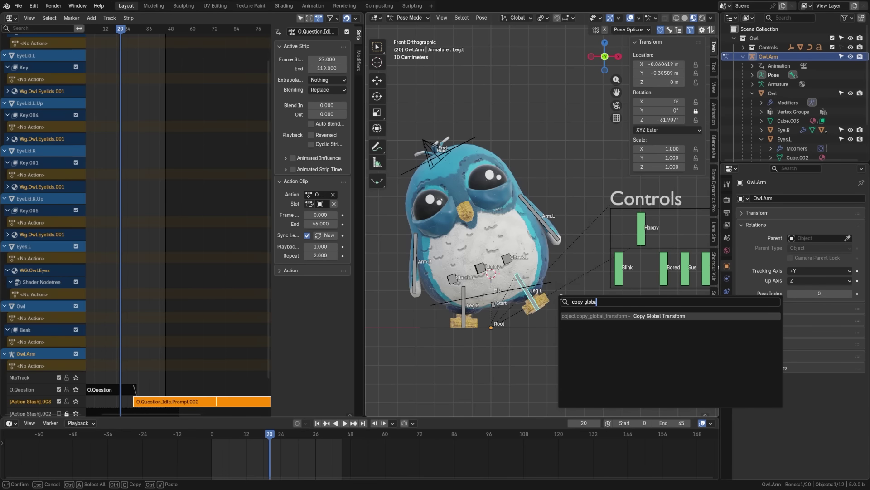
Step: Copy the owl's Leg.L bone global transform at frame 20, and paste it onto the bone at frame 4
key("Return")
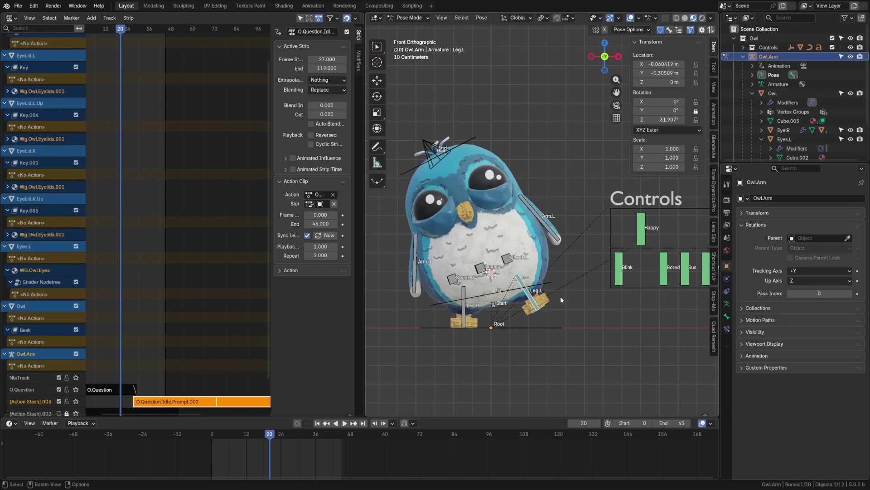
left_click(346, 423)
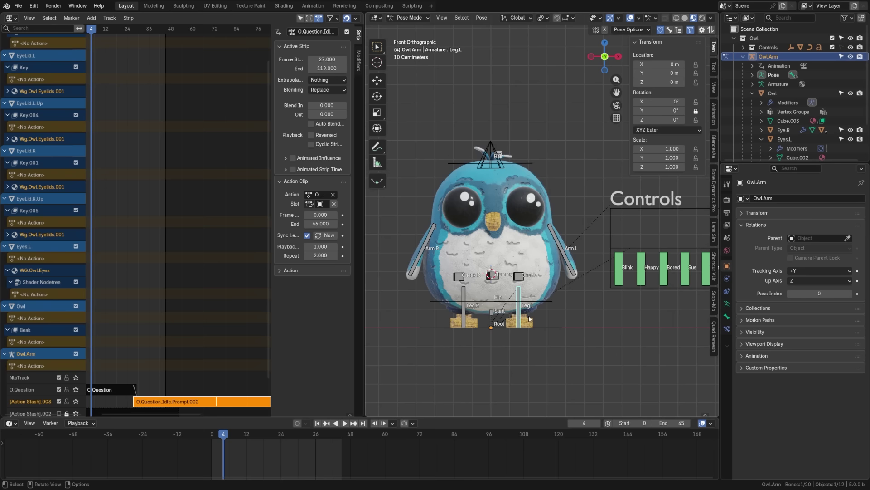
key("F3")
type("paste gl")
key("Return")
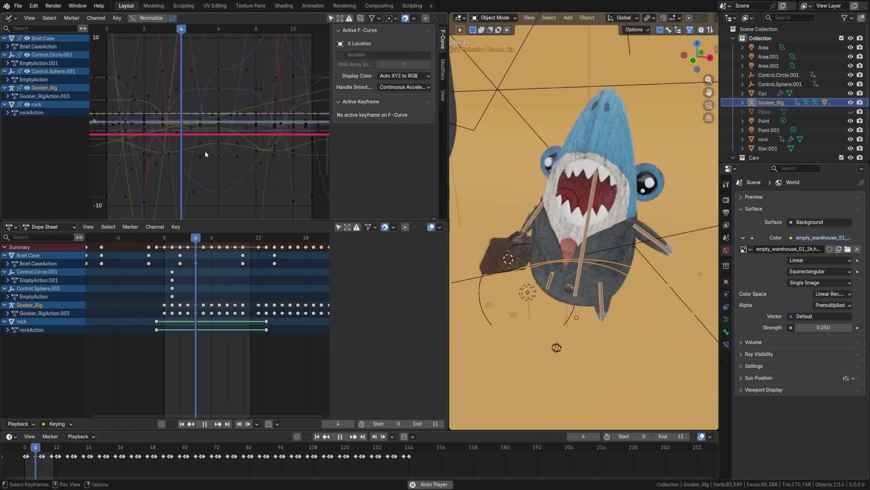
Step: Stop the shark animation from the Dope Sheet's playback controls, and reveal the Graph Editor's playback controls to use them there
scroll(195, 340, "up", 3)
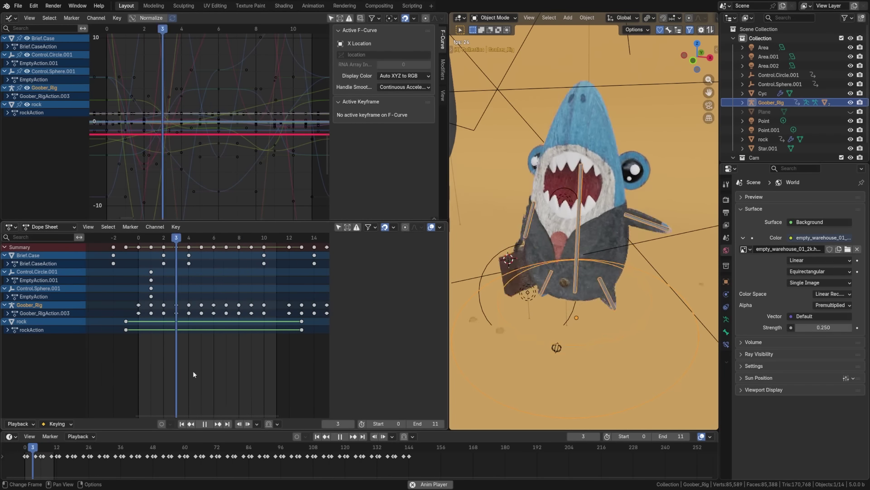
left_click(207, 424)
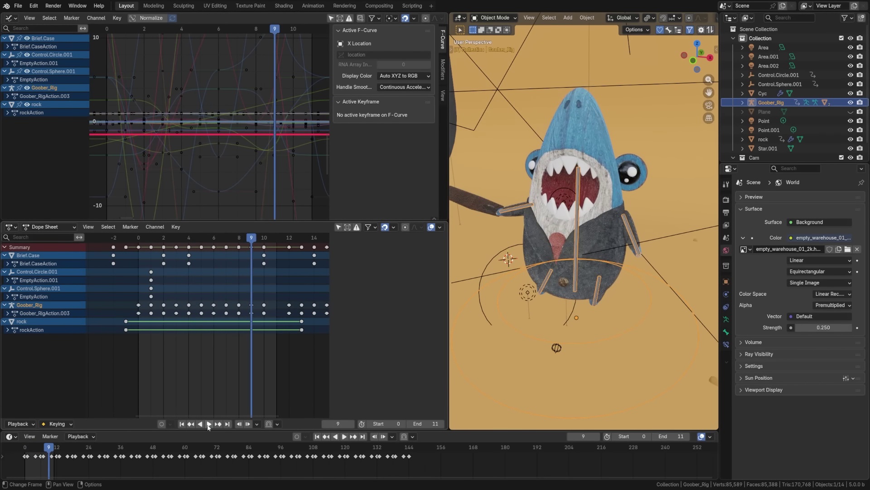
left_click(434, 219)
left_click(207, 215)
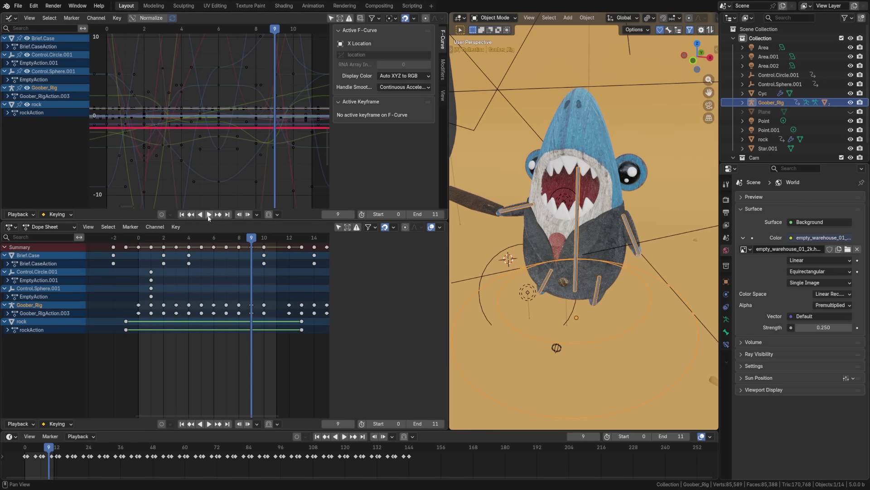
left_click(209, 215)
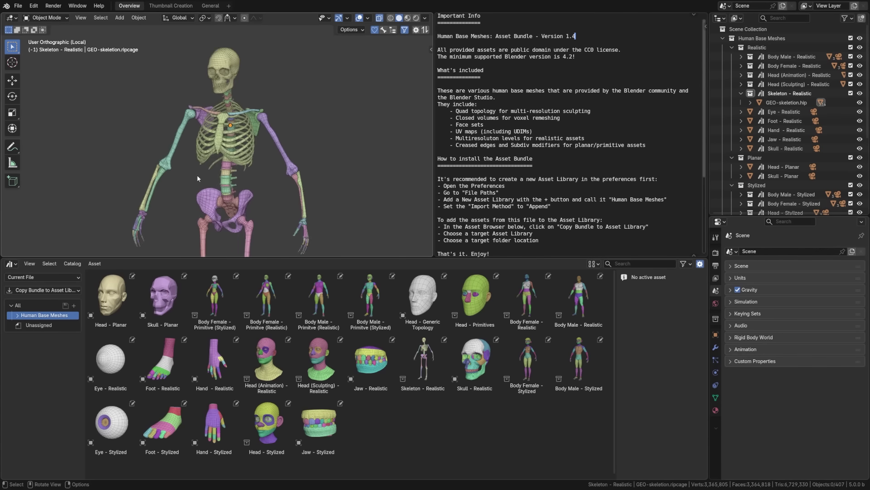
scroll(196, 175, "up", 8)
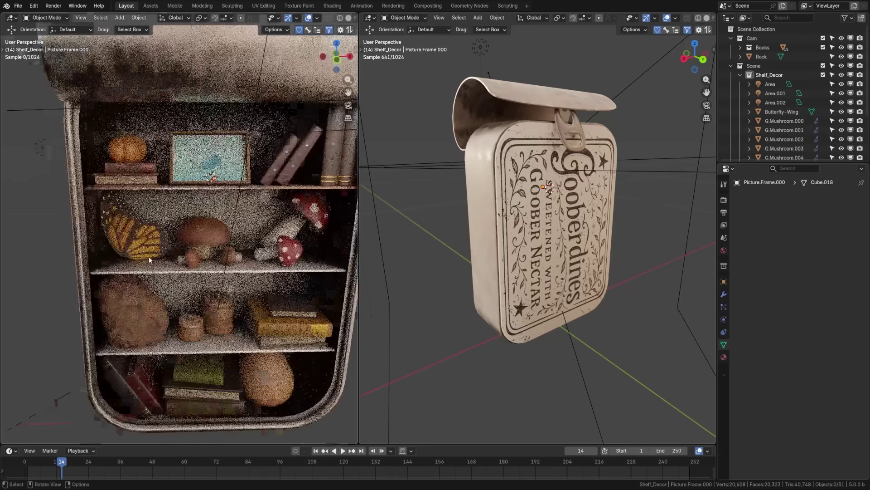
scroll(149, 256, "up", 8)
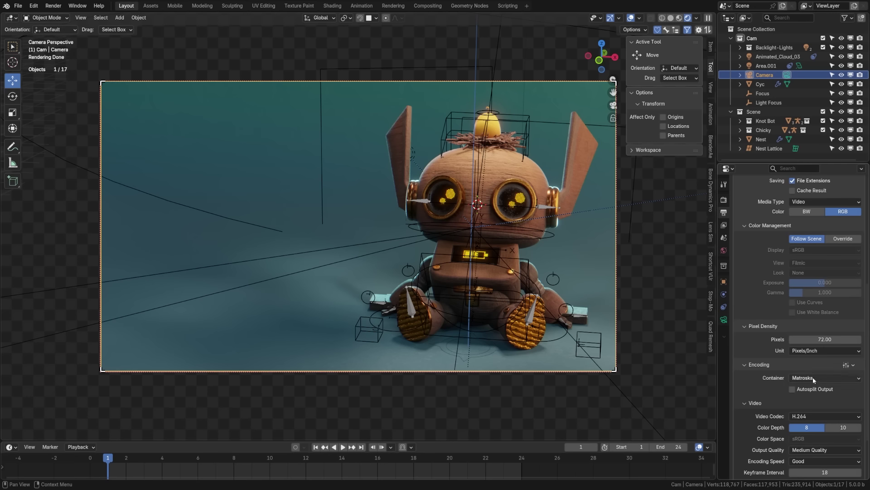
Step: Choose a different video codec for the robot scene's output encoding, and look over the encoding options
left_click(814, 416)
left_click(805, 275)
scroll(774, 427, "down", 3)
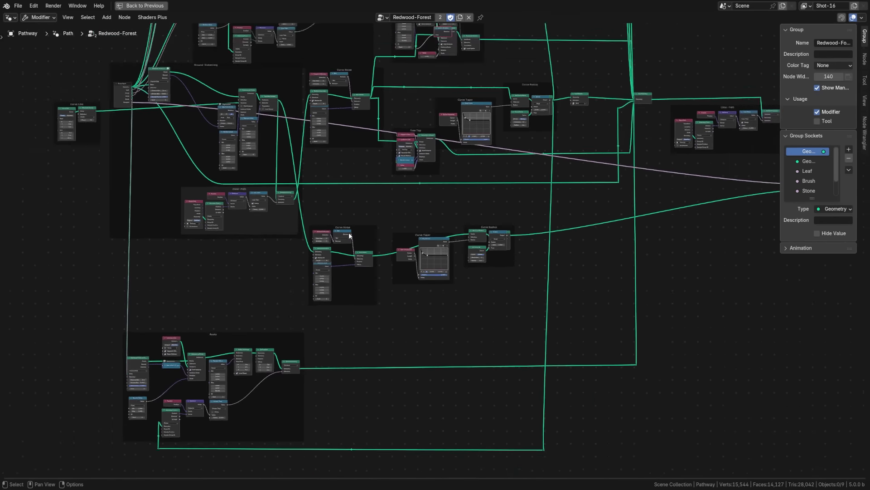
Step: Examine the Redwood-Forest geometry node tree, including its Bushes and Tree Branches frames
scroll(342, 287, "up", 6)
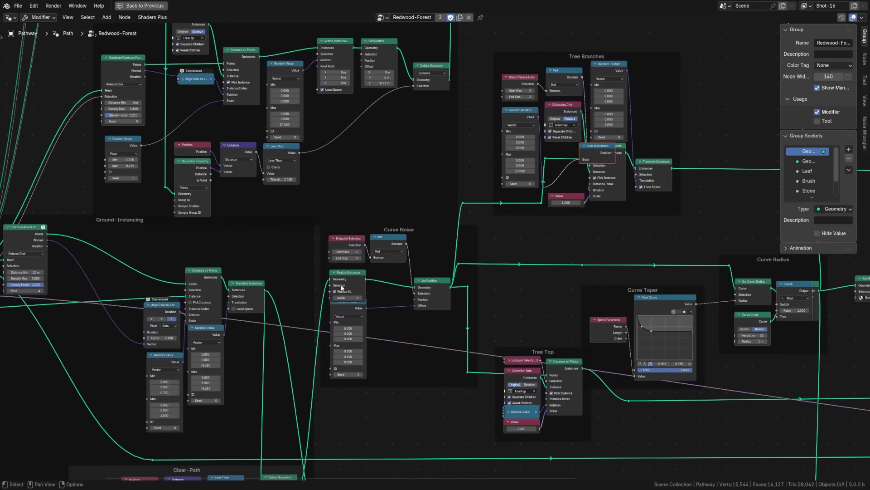
middle_click_drag(342, 288, 345, 417)
scroll(311, 272, "up", 3)
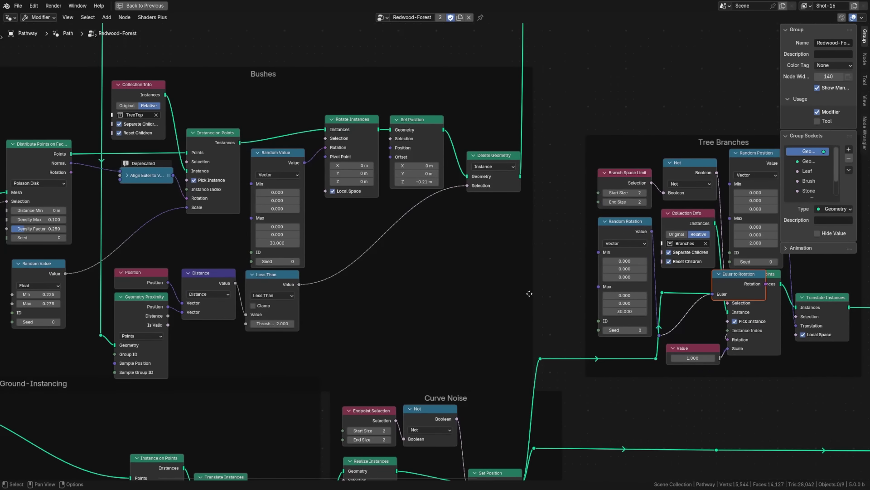
middle_click_drag(528, 293, 330, 257)
scroll(315, 276, "down", 1)
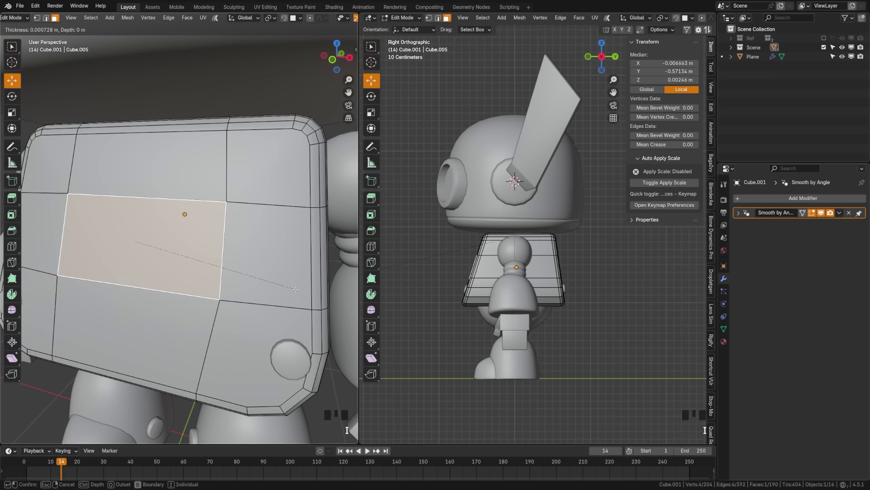
Step: Inset the centre face of the robot's chest, inset it again with depth, and bevel the panel's edges
key("i")
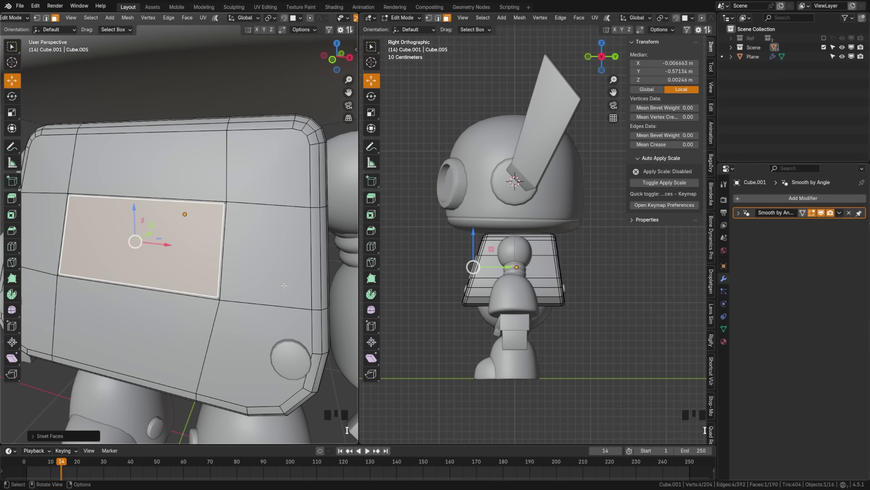
scroll(278, 287, "up", 2)
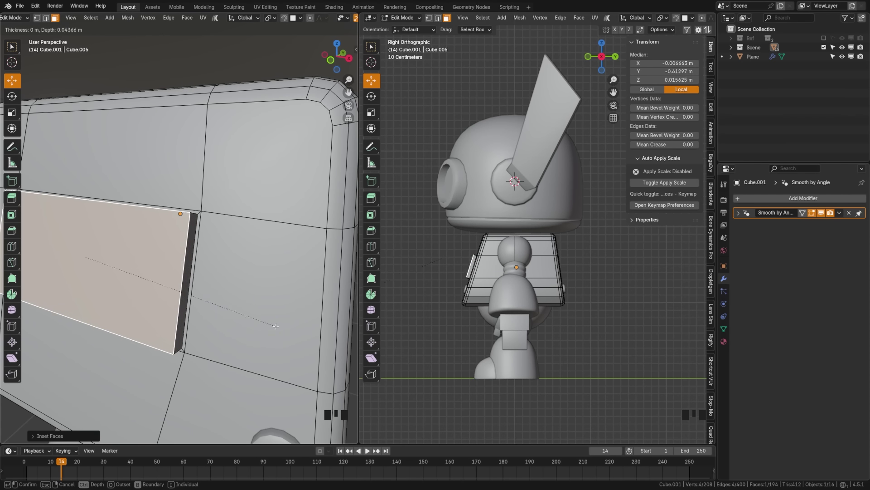
key("ctrl+b")
key("Tab")
scroll(230, 321, "down", 4)
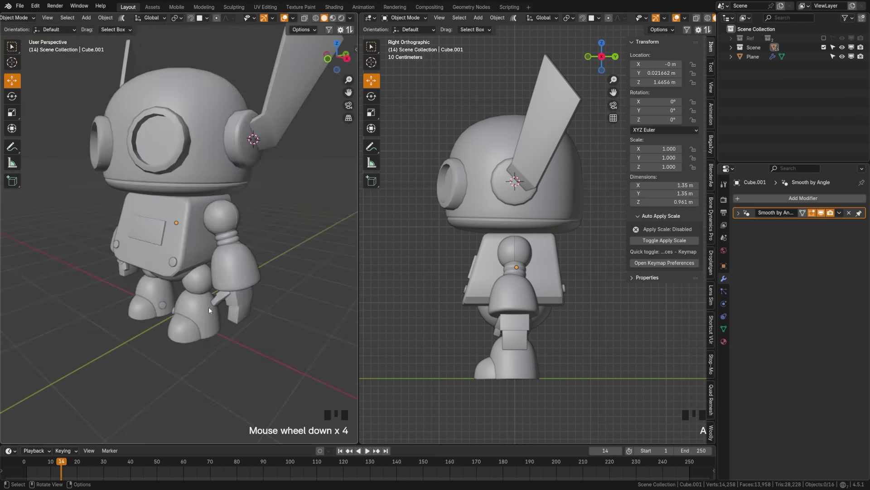
Step: Undo the recent chest panel edits one after another, switching between Object Mode and Edit Mode
scroll(272, 294, "up", 6)
key("a")
left_click(276, 300)
key("ctrl+z")
key("Tab")
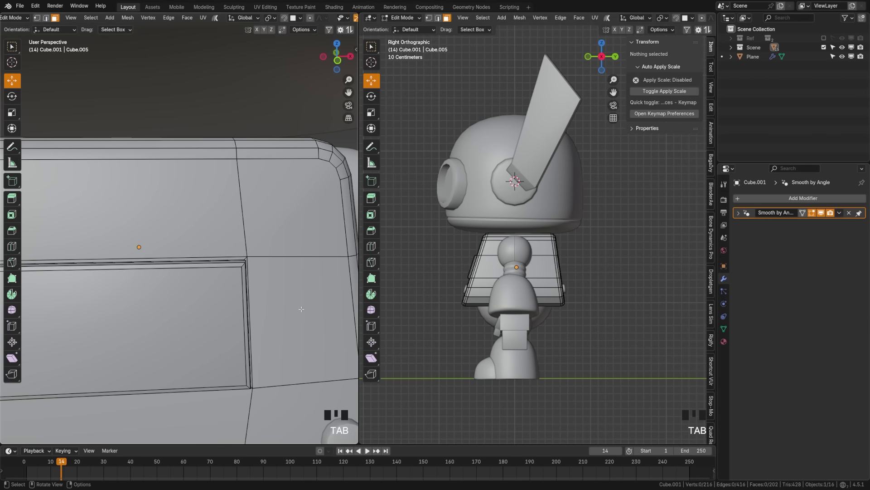
key("ctrl+z")
key("ctrl+z")
key("ctrl+z")
key("ctrl+z")
key("ctrl+z")
key("ctrl+z")
key("ctrl+z")
key("ctrl+z")
key("ctrl+z")
key("Tab")
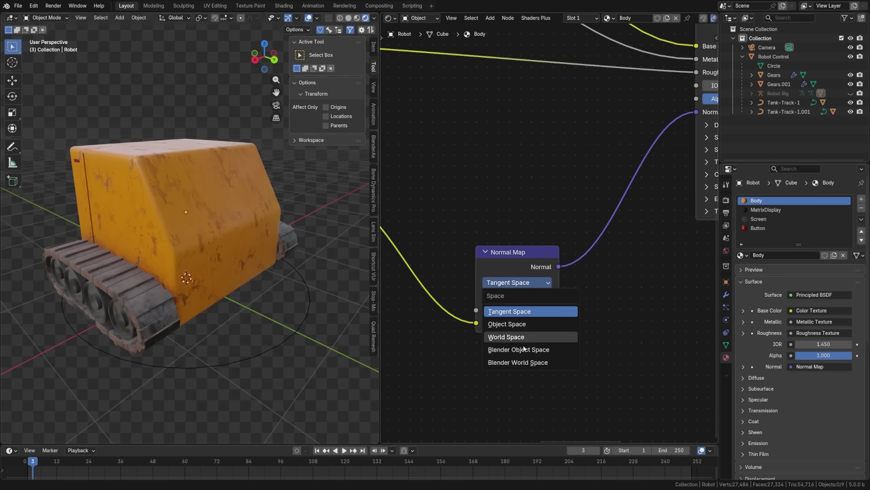
Step: Choose Tangent Space for the Body material's Normal Map node, and look over its Principled BSDF and Material Output nodes
left_click(531, 311)
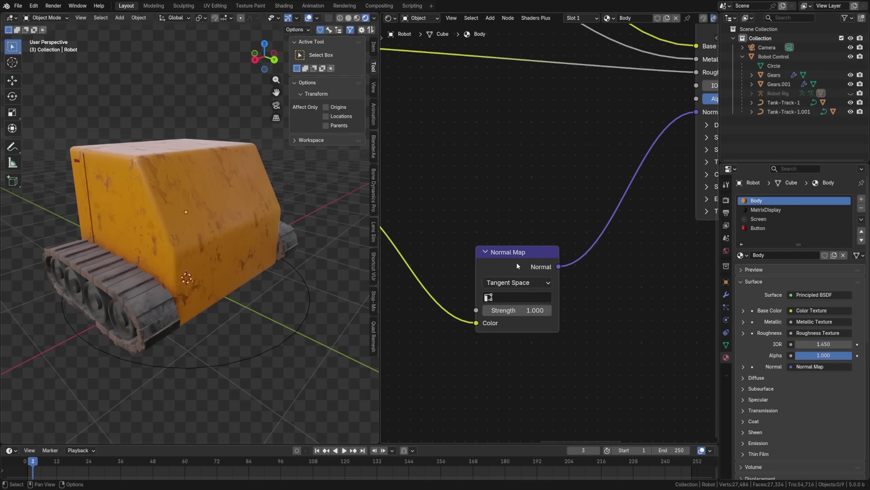
scroll(531, 314, "down", 2)
middle_click_drag(530, 314, 713, 308)
middle_click_drag(668, 268, 627, 257)
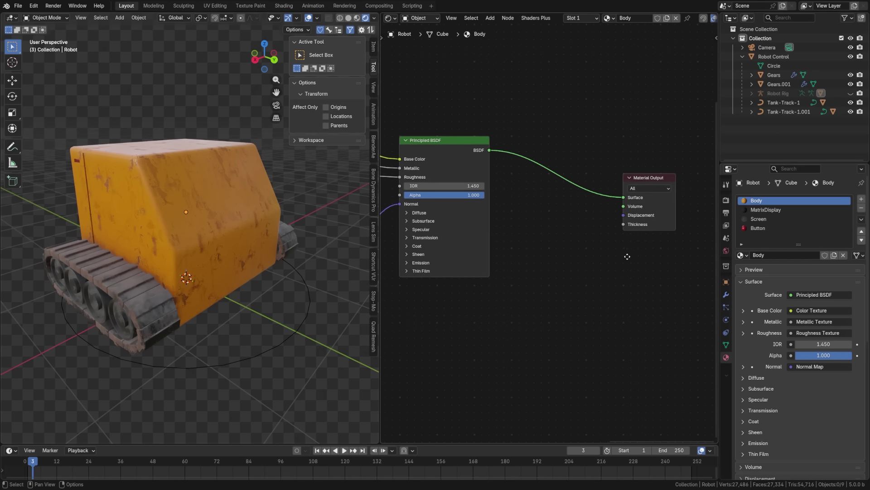